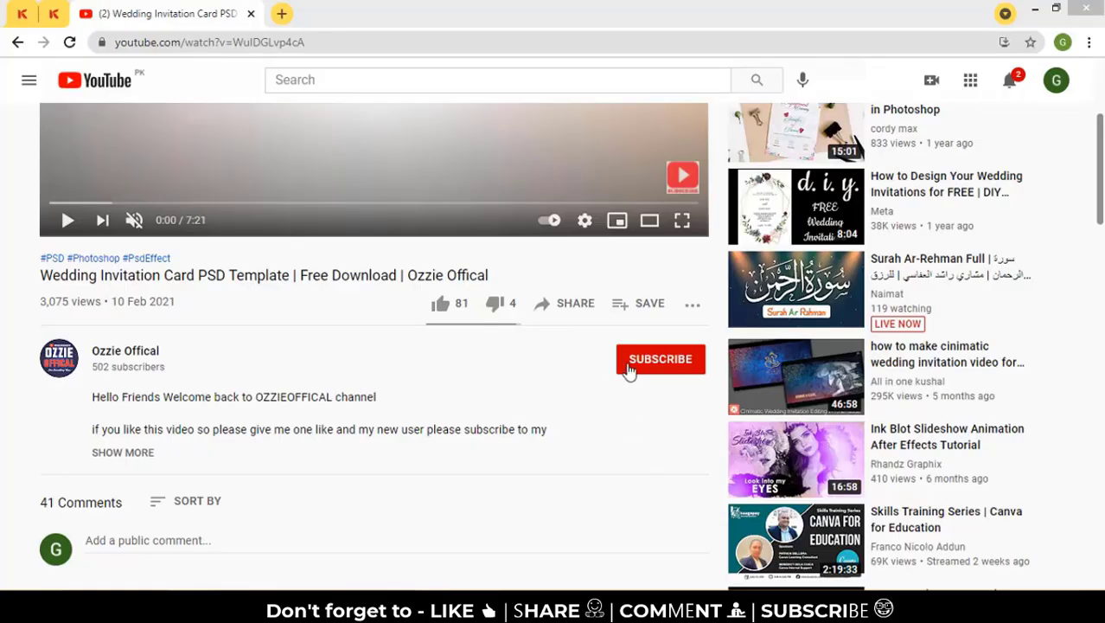
# - Subscribe to the YouTube channel and set its notification bell to All
pyautogui.click(629, 369)
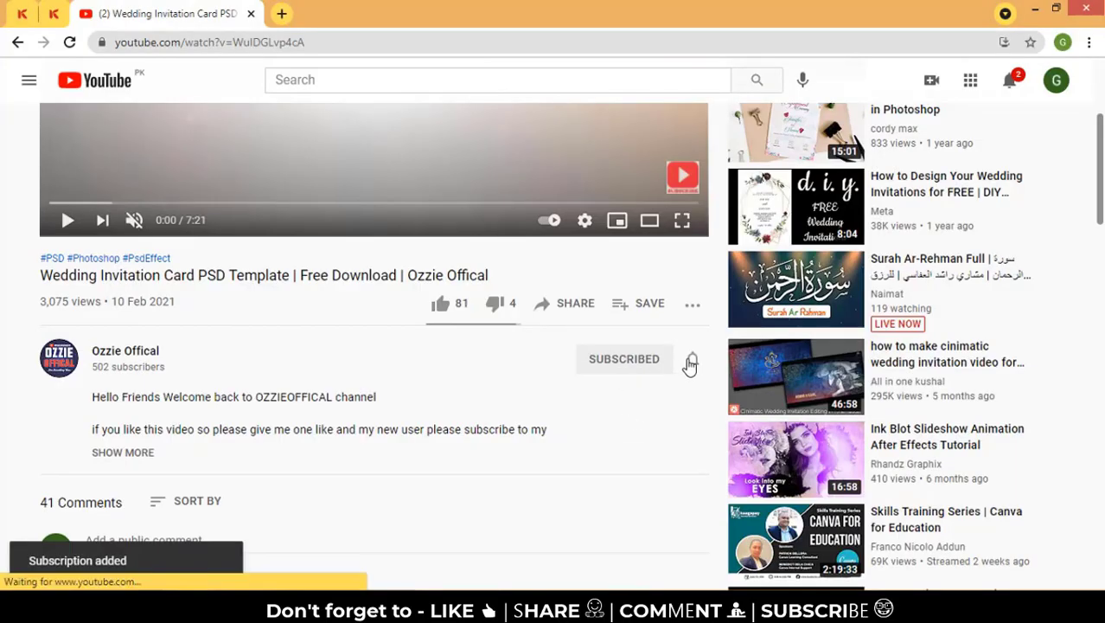
pyautogui.click(691, 361)
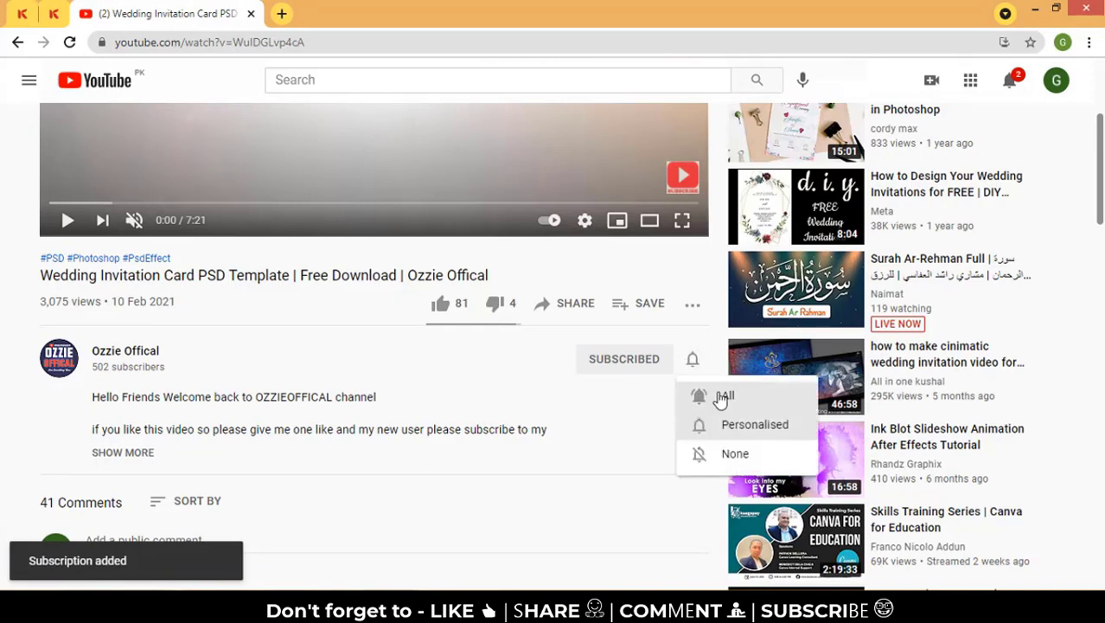
pyautogui.click(760, 402)
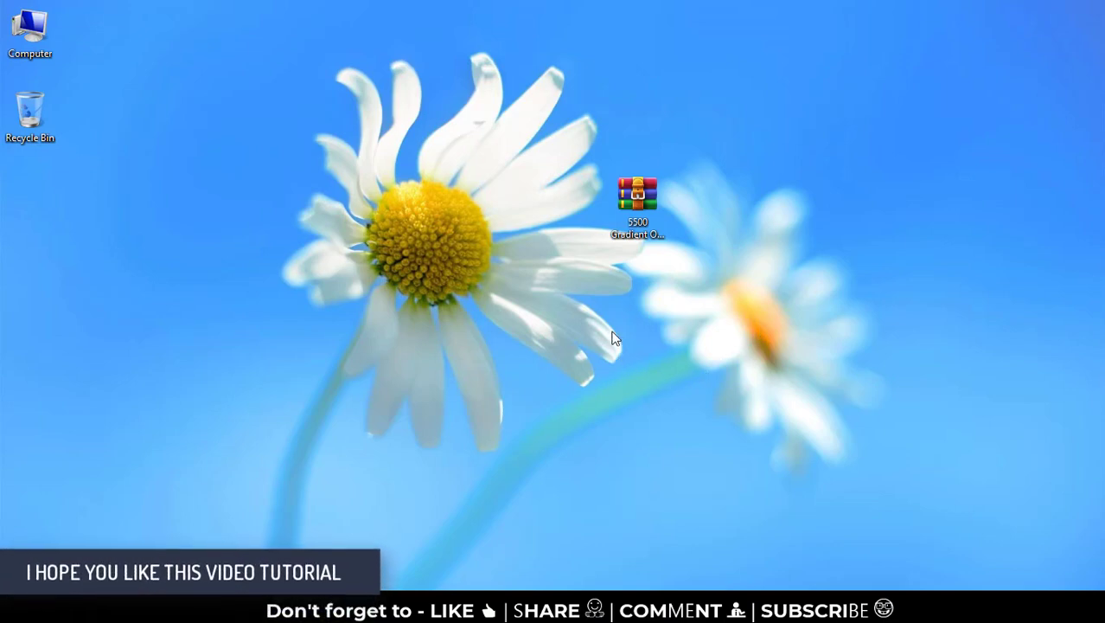
pyautogui.moveTo(637, 208)
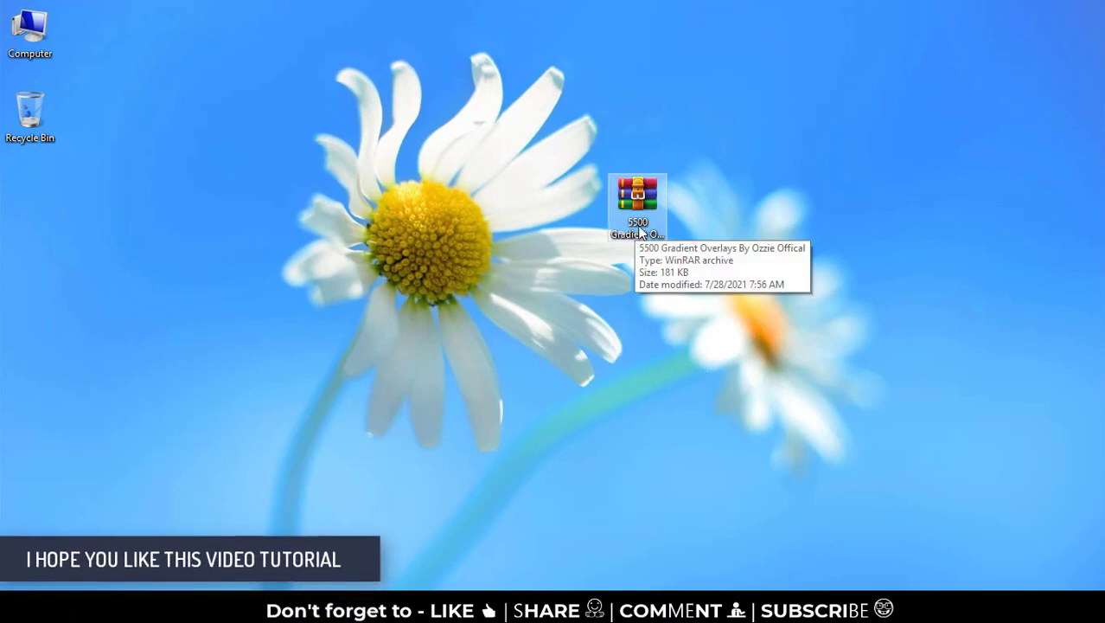
# - Check the 5500 Gradient Overlays RAR's properties, then open the archive in WinRAR
pyautogui.moveTo(636, 221)
pyautogui.mouseDown()
pyautogui.moveTo(434, 292)
pyautogui.moveTo(575, 251)
pyautogui.mouseUp()
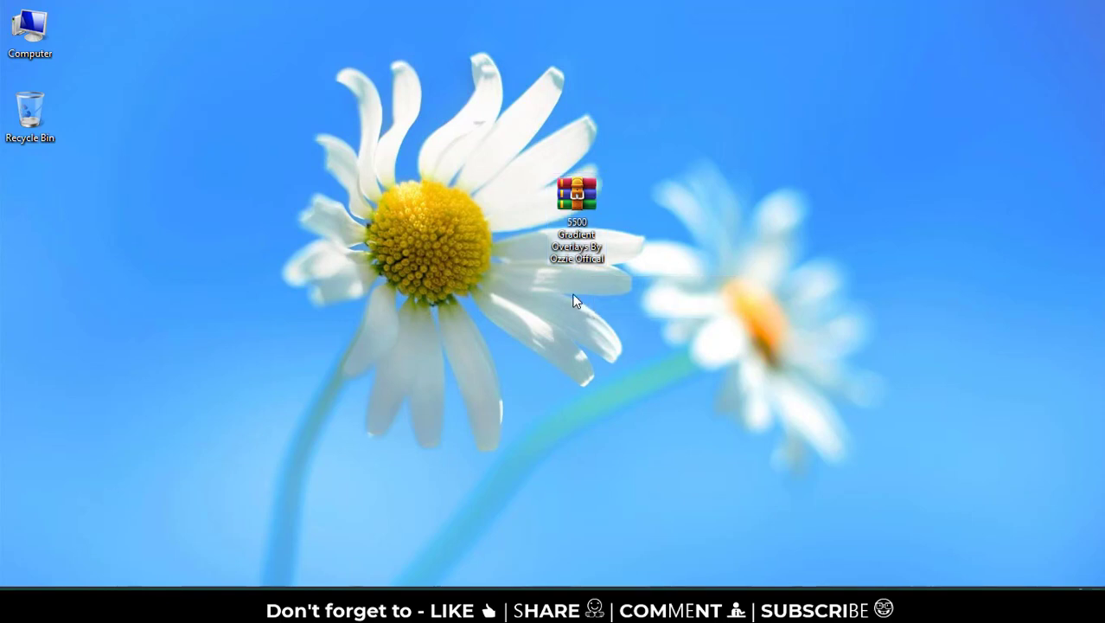
pyautogui.rightClick(574, 236)
pyautogui.click(646, 506)
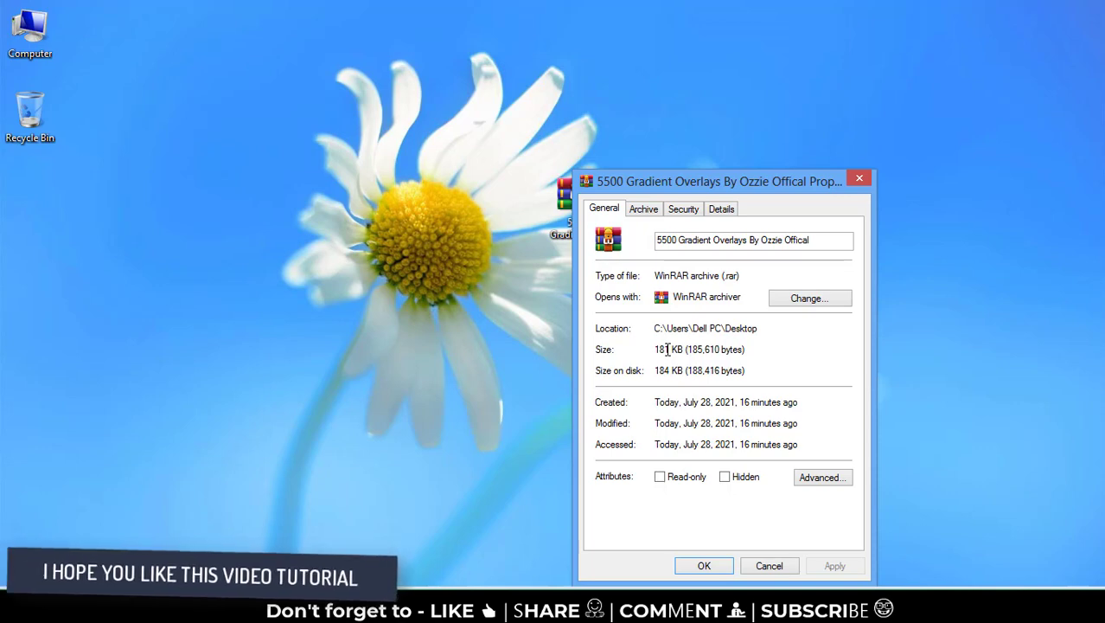
pyautogui.moveTo(668, 348); pyautogui.dragTo(652, 348)
pyautogui.click(658, 349)
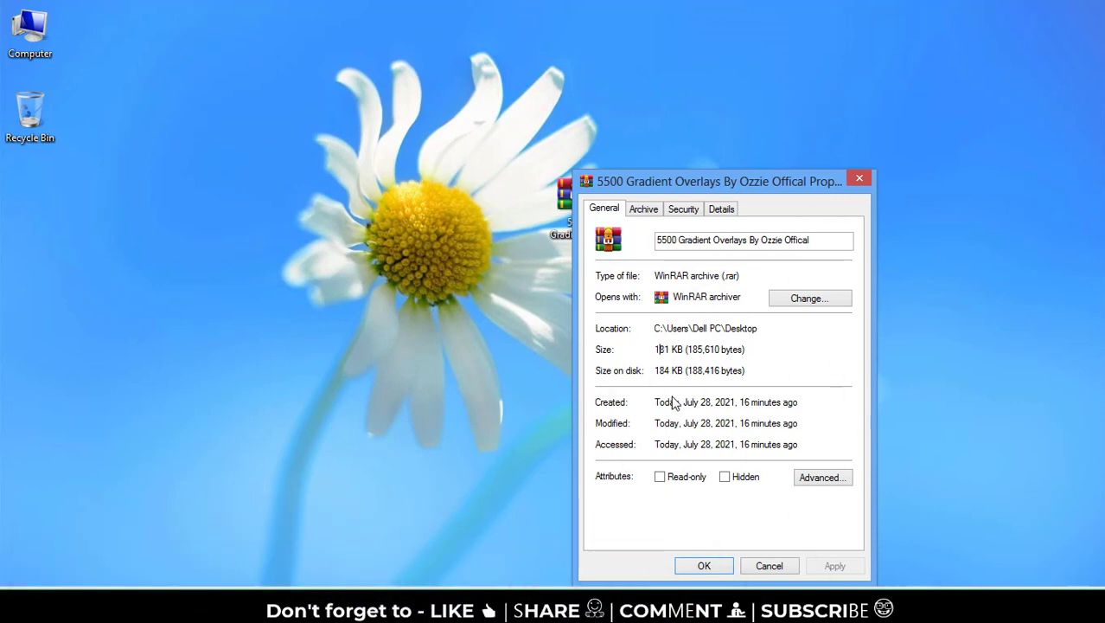
pyautogui.click(762, 566)
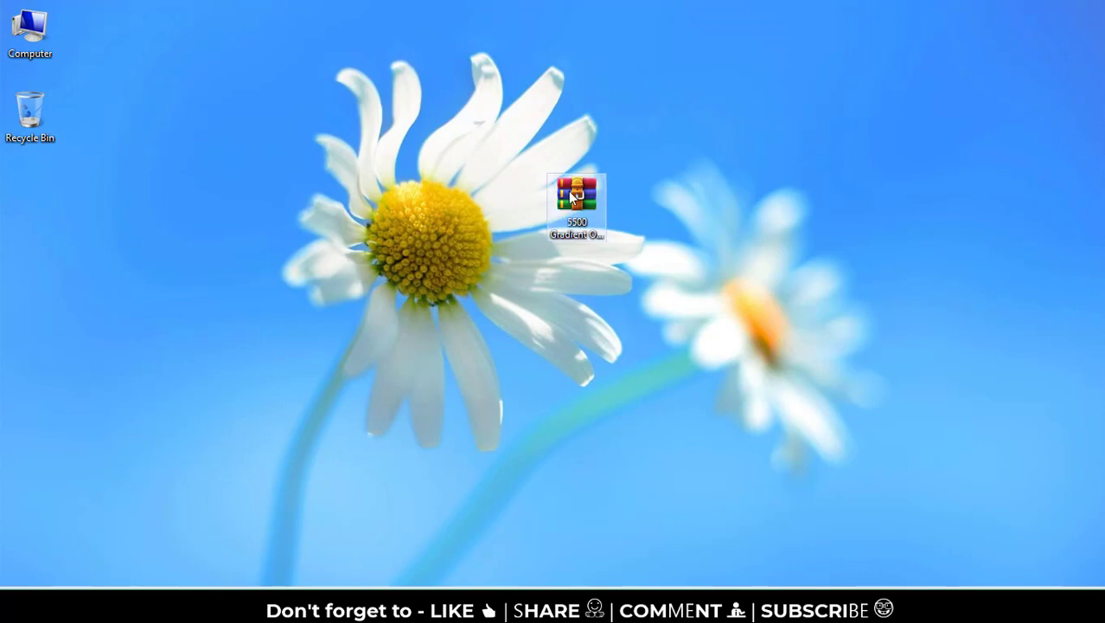
pyautogui.doubleClick(572, 196)
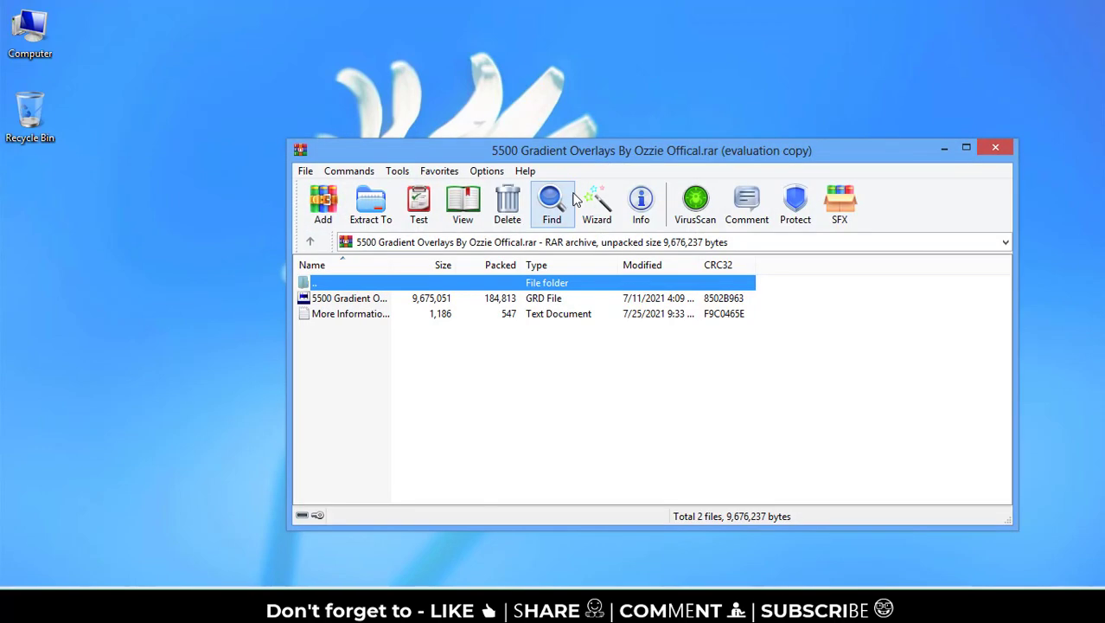
# - Extract the 5500 Gradient Overlays archive to the default desktop folder and close WinRAR
pyautogui.click(371, 216)
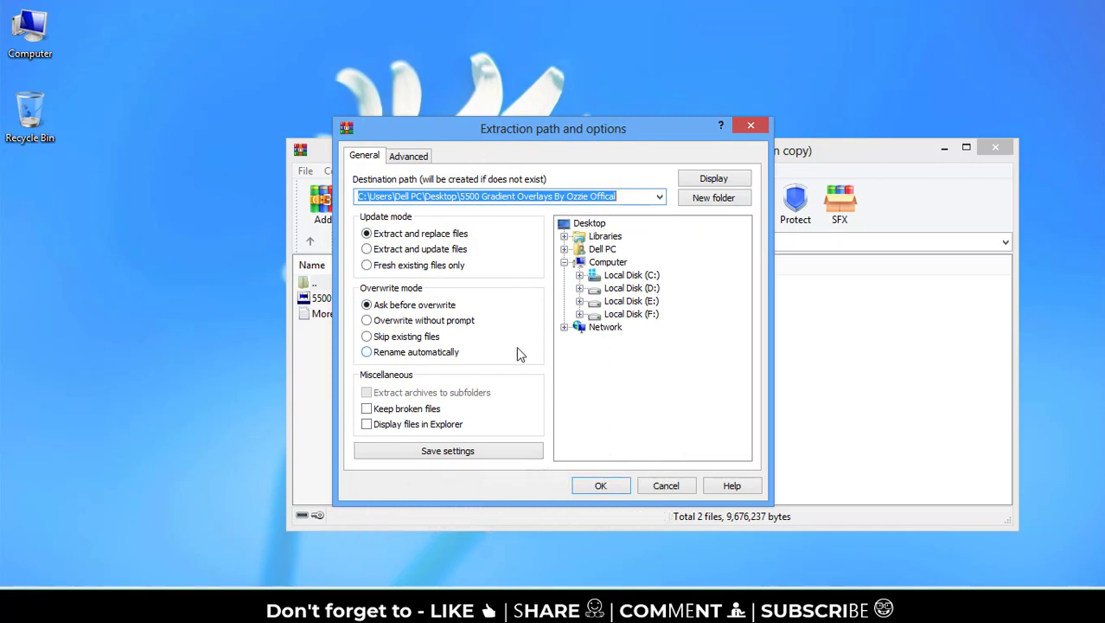
pyautogui.click(603, 485)
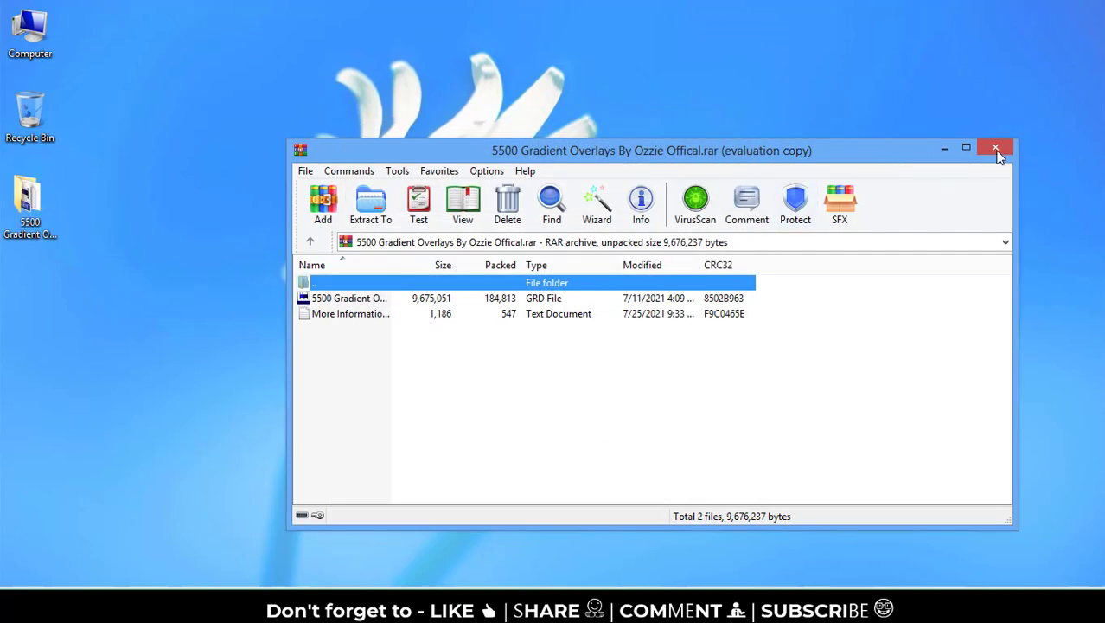
pyautogui.click(996, 151)
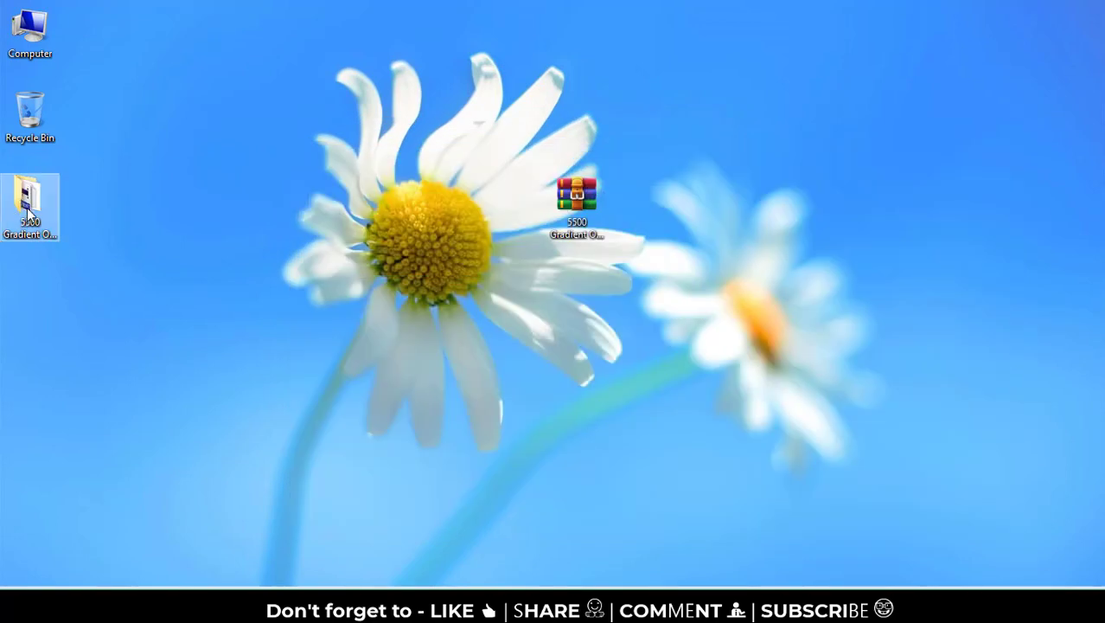
# - Place the extracted 5500 Gradient Overlays folder beside the RAR, inspect its GRD file, then close Explorer
pyautogui.moveTo(29, 213); pyautogui.dragTo(508, 211)
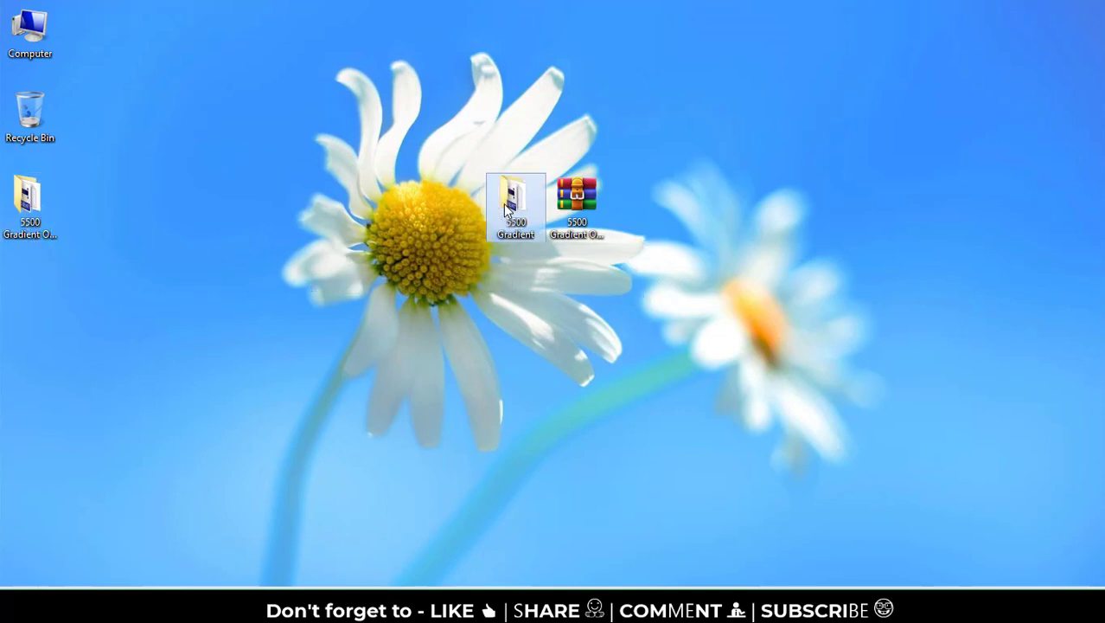
pyautogui.click(587, 209)
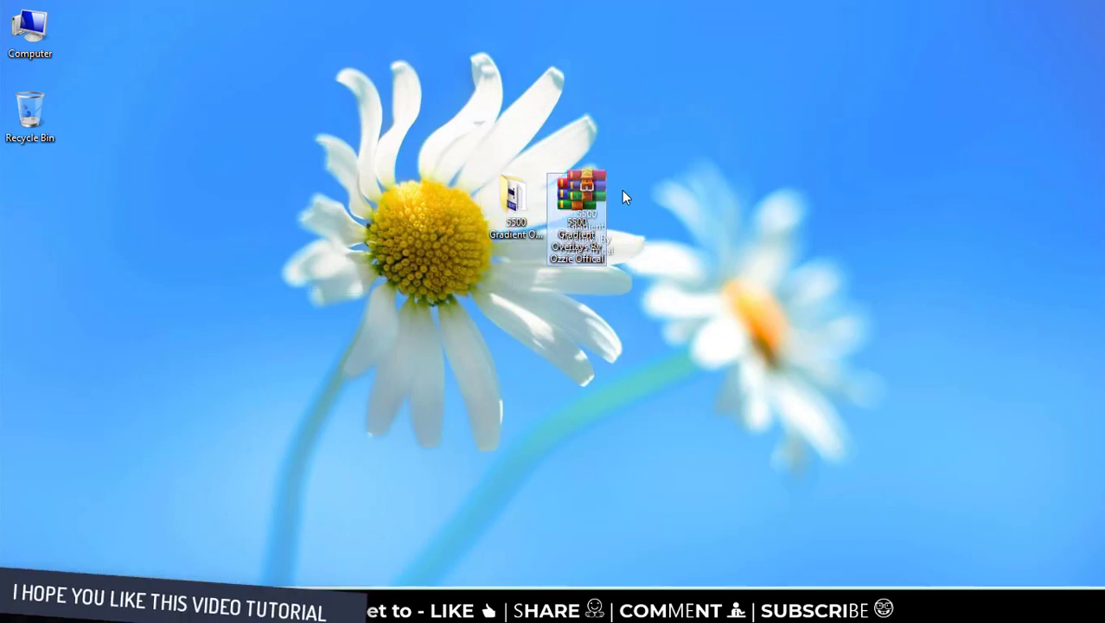
pyautogui.click(517, 200)
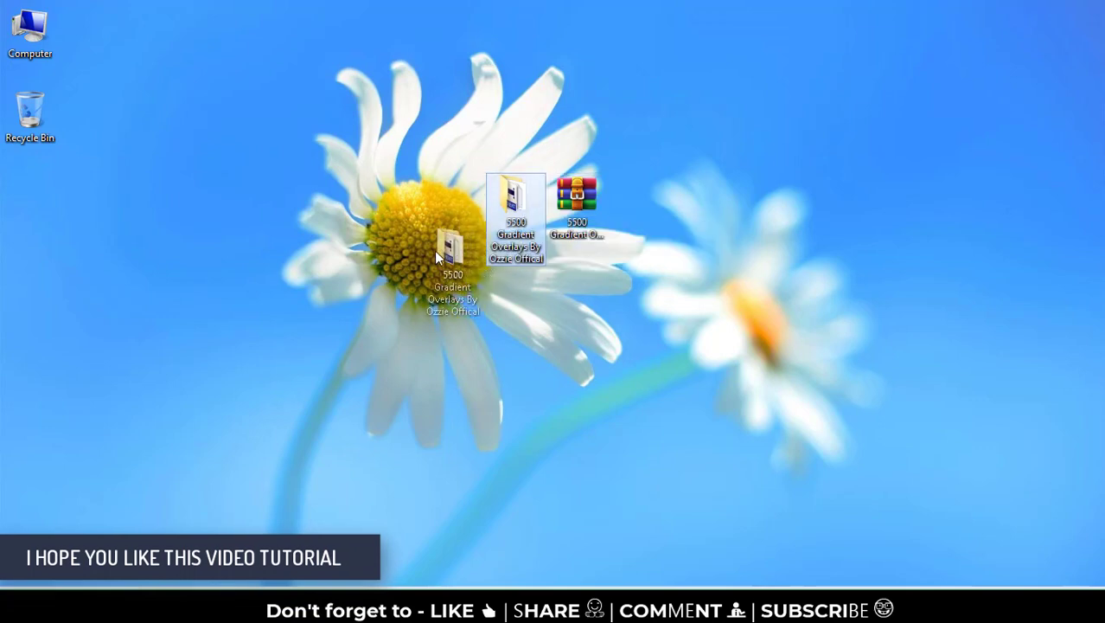
pyautogui.doubleClick(520, 192)
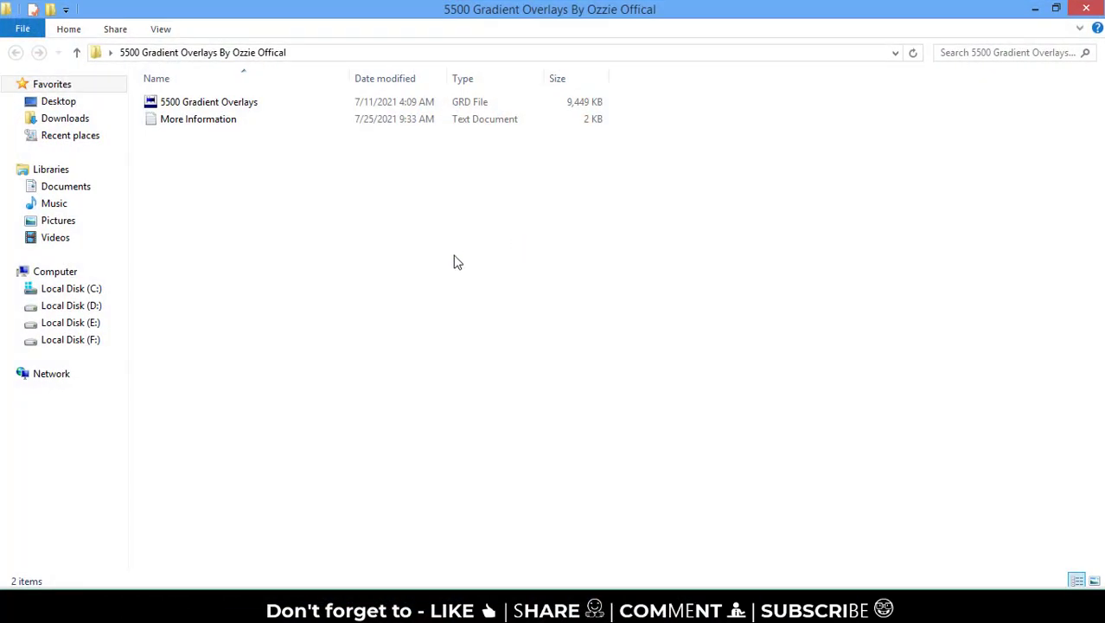
pyautogui.click(173, 103)
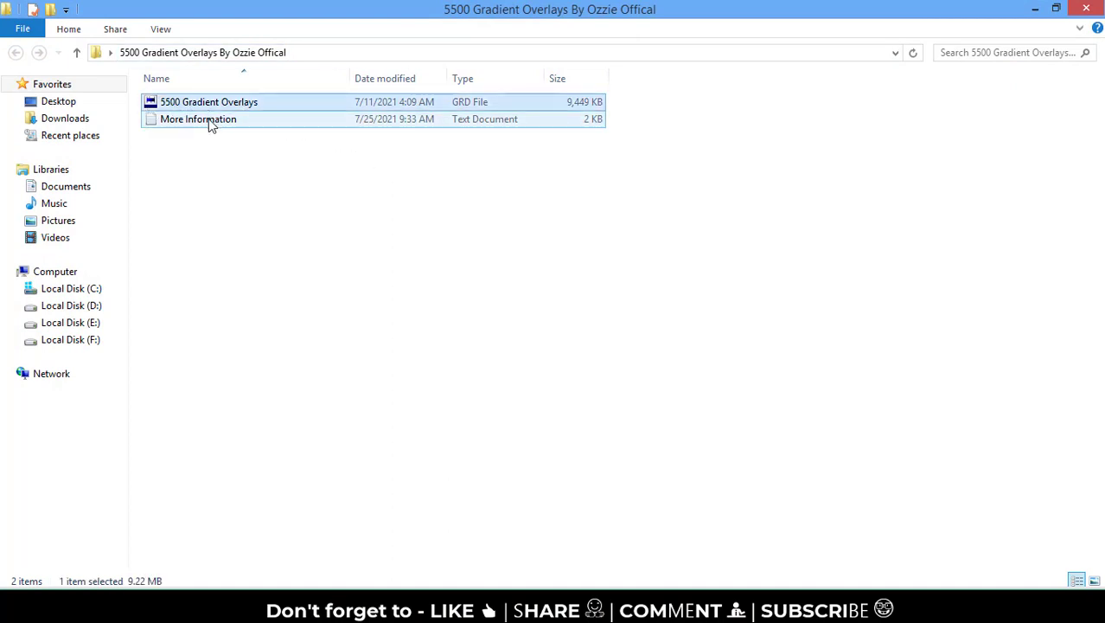
pyautogui.click(245, 258)
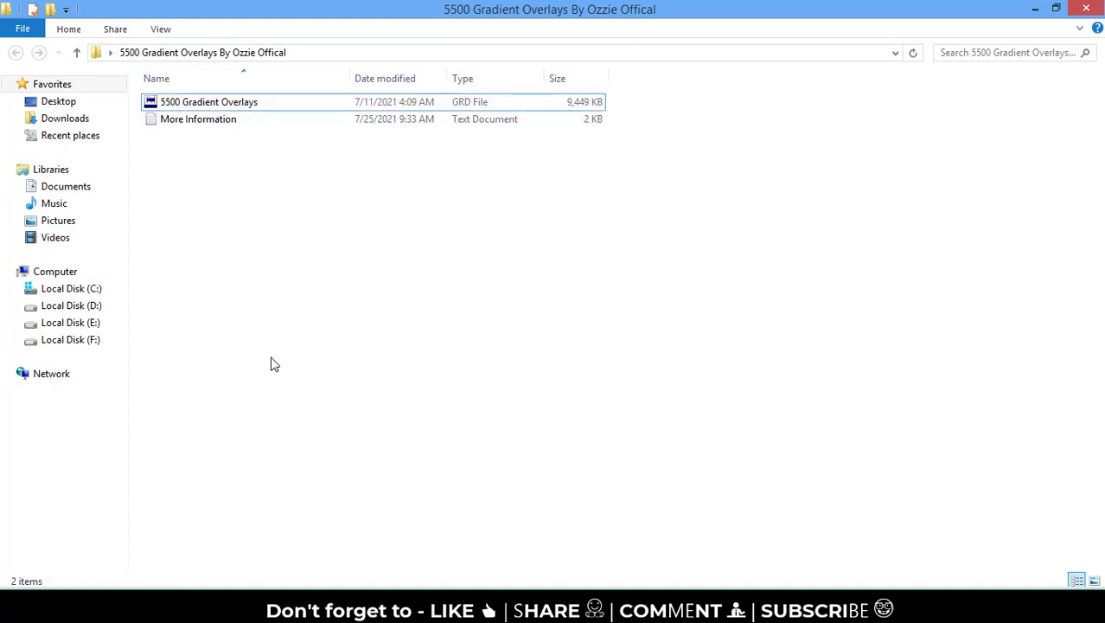
pyautogui.click(1088, 7)
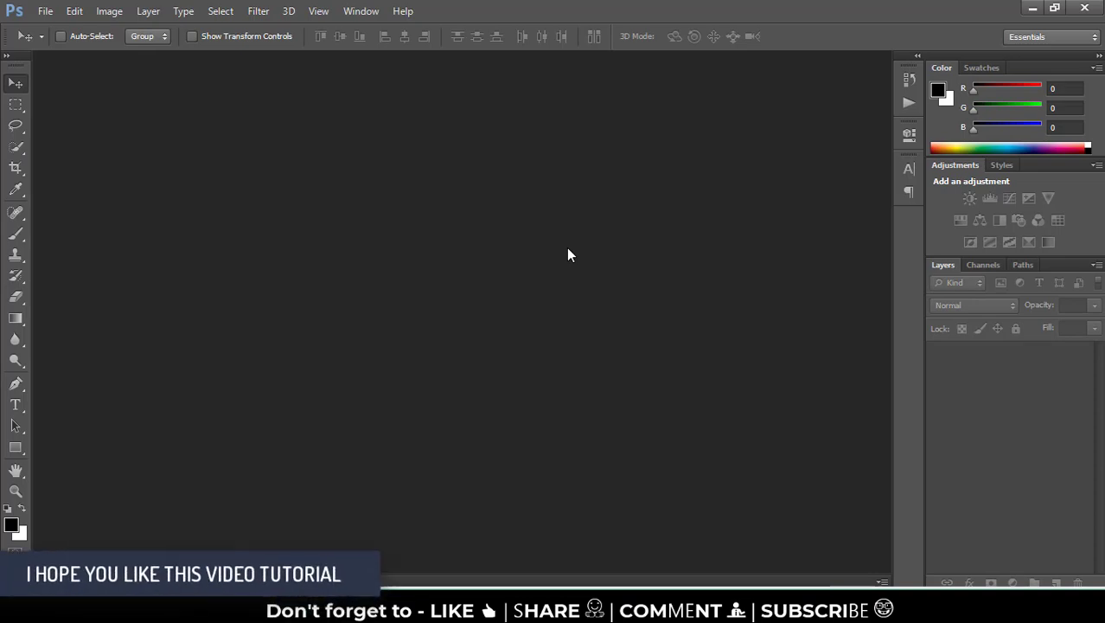
# - Open pexels-pixabay-206557.jpg, the woman-among-flowers photo, in Photoshop
pyautogui.doubleClick(544, 252)
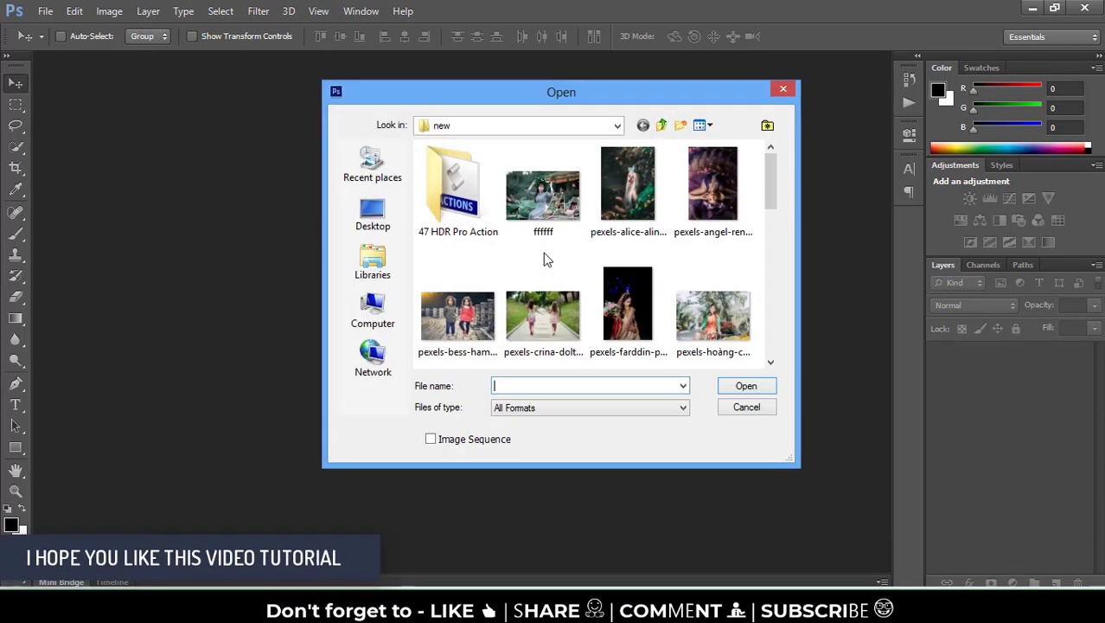
pyautogui.click(771, 364)
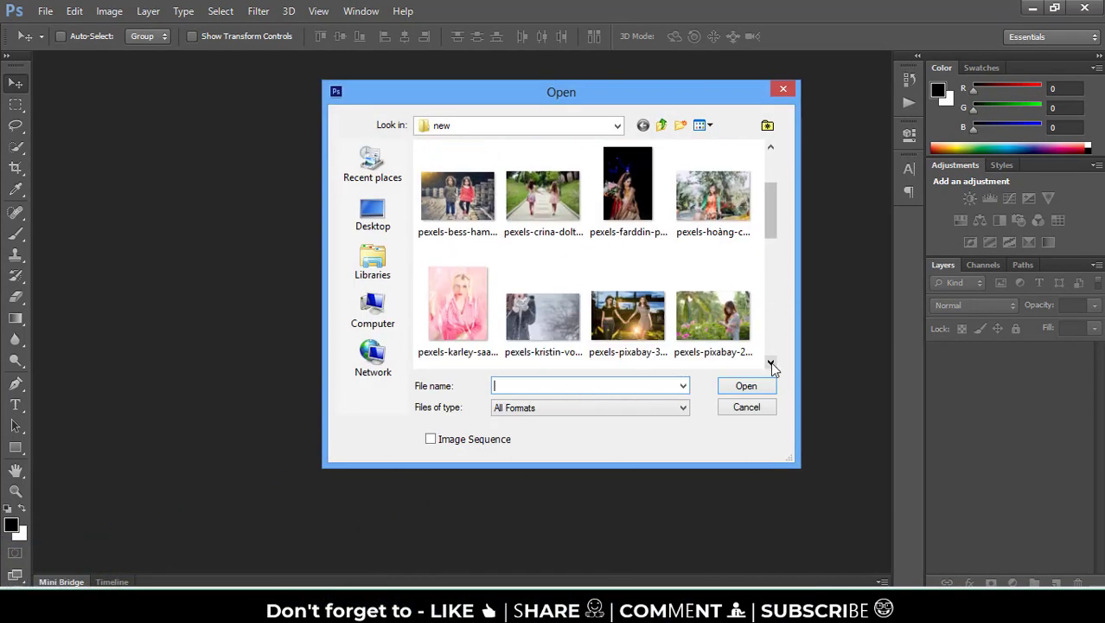
pyautogui.click(771, 363)
pyautogui.click(770, 363)
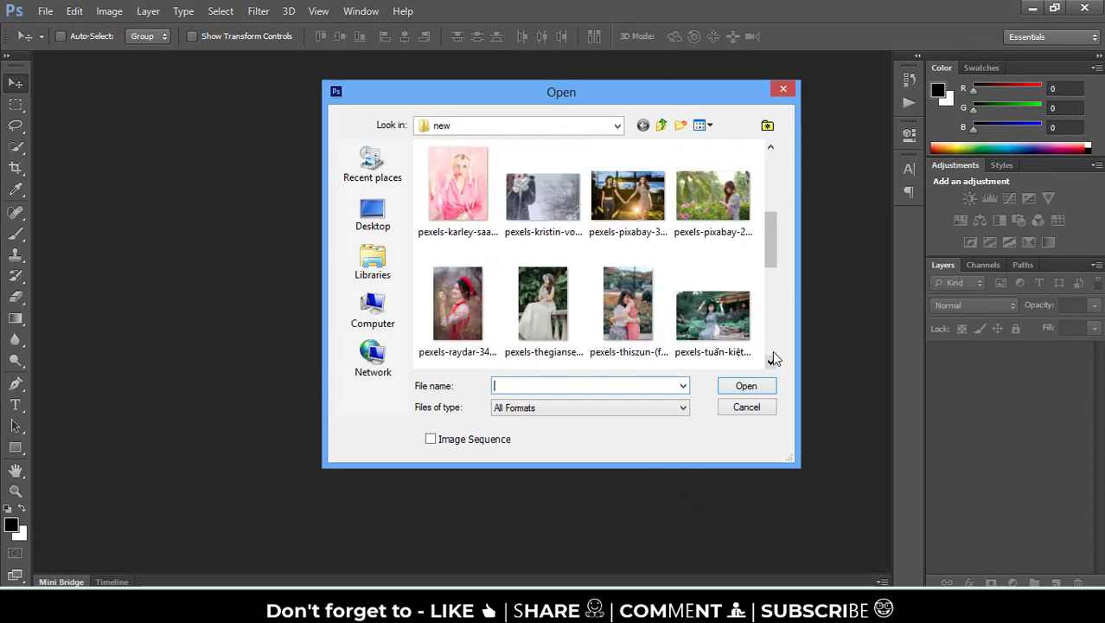
pyautogui.click(721, 213)
pyautogui.doubleClick(721, 214)
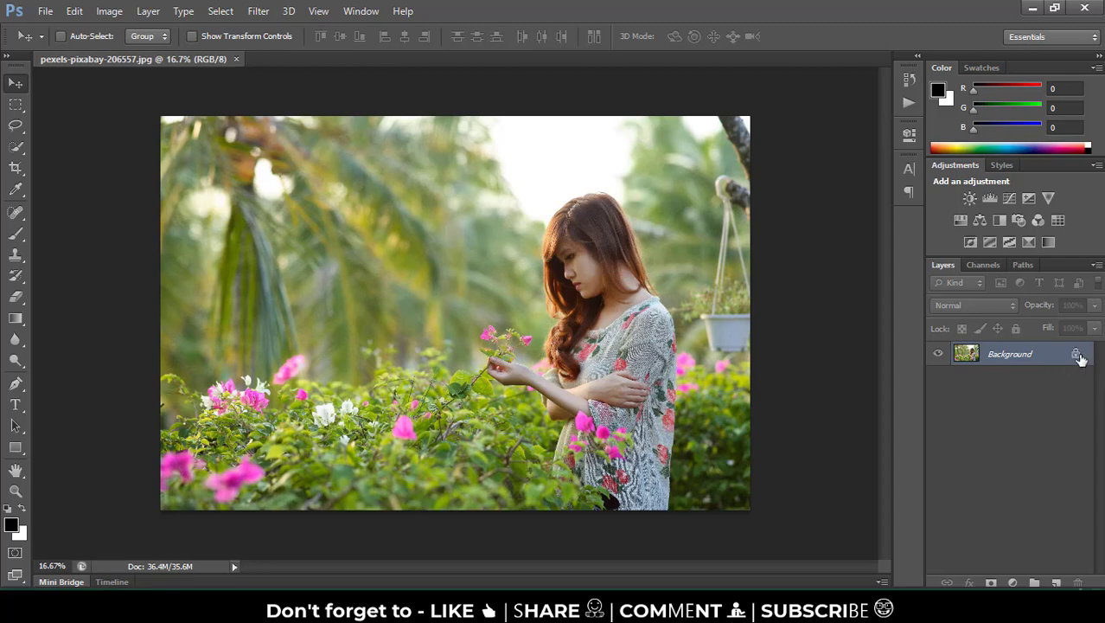
# - Convert the locked Background into Layer 0 and bring up its layer effects menu
pyautogui.doubleClick(1077, 356)
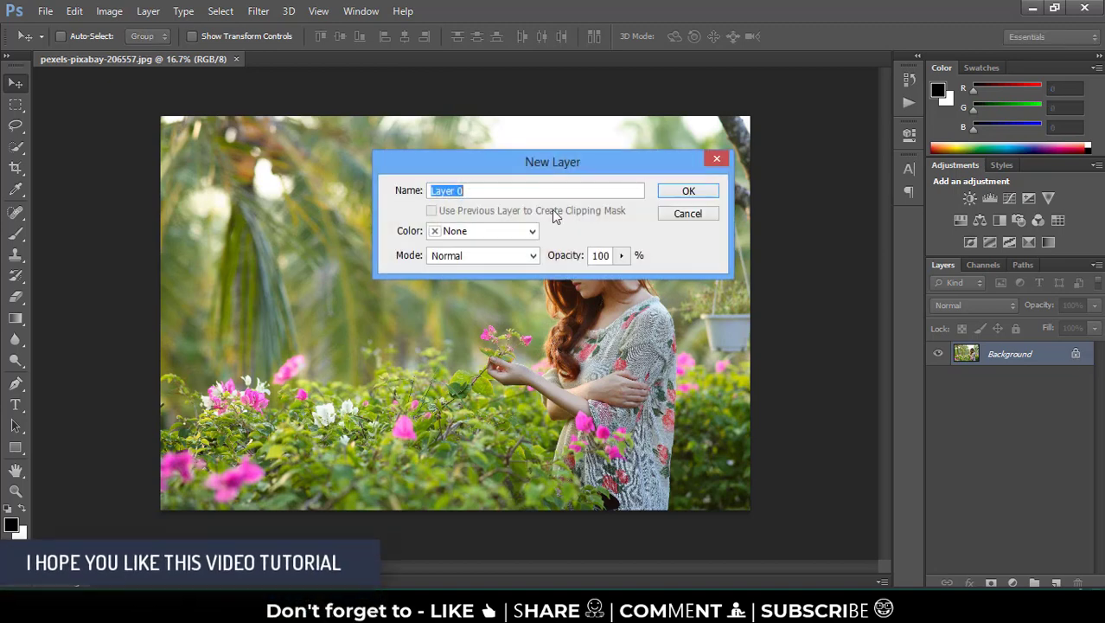
pyautogui.click(688, 191)
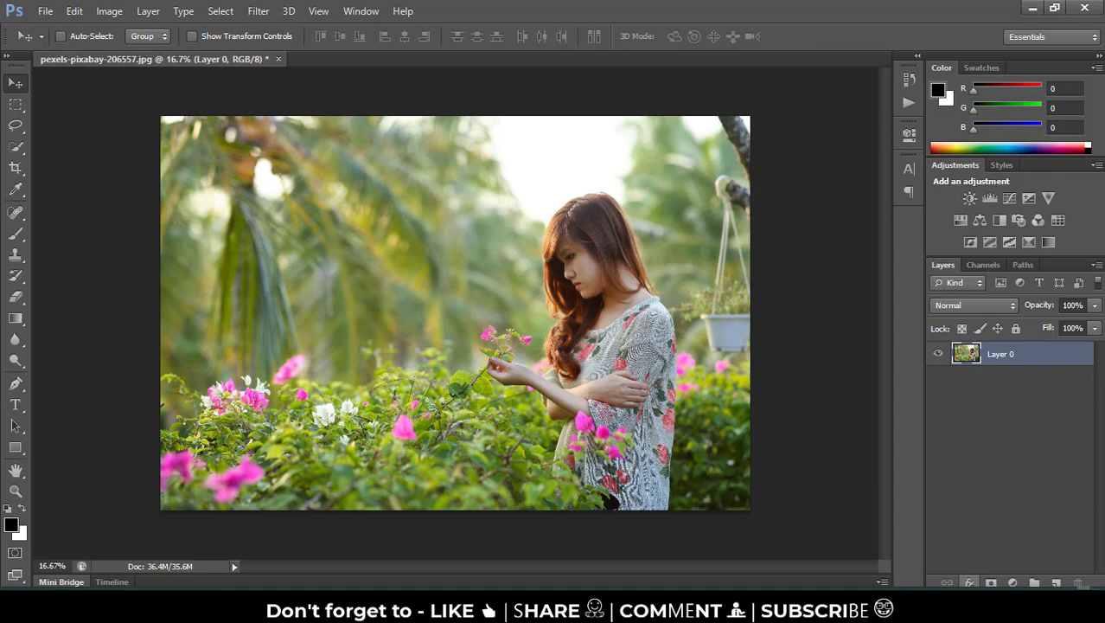
pyautogui.click(969, 582)
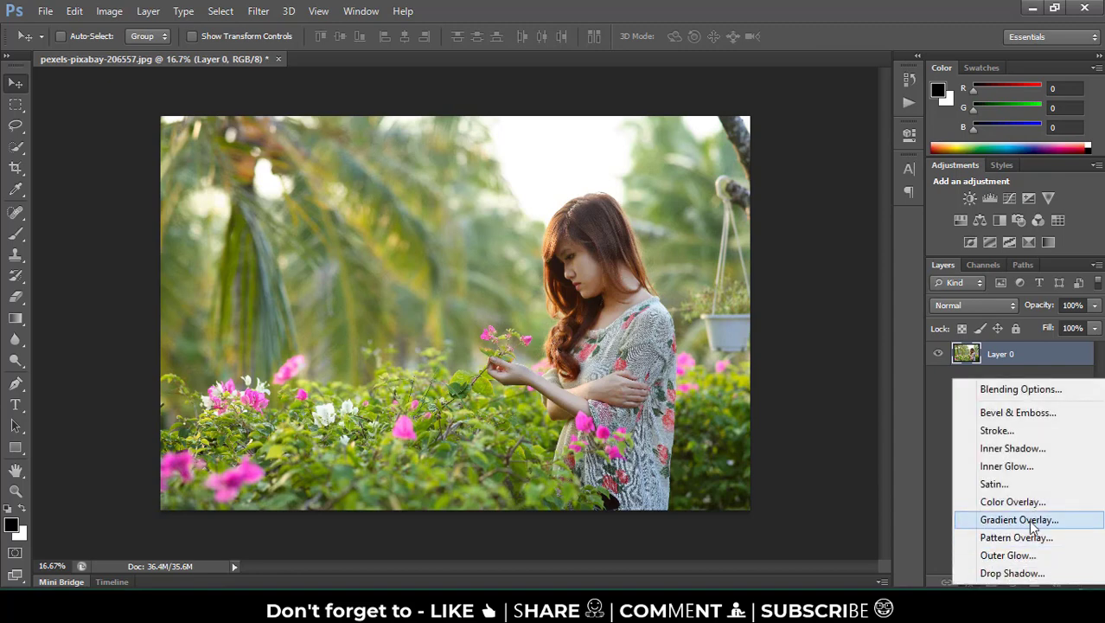
# - Give Layer 0 a black-to-white Gradient Overlay with Hue blend mode
pyautogui.click(1031, 524)
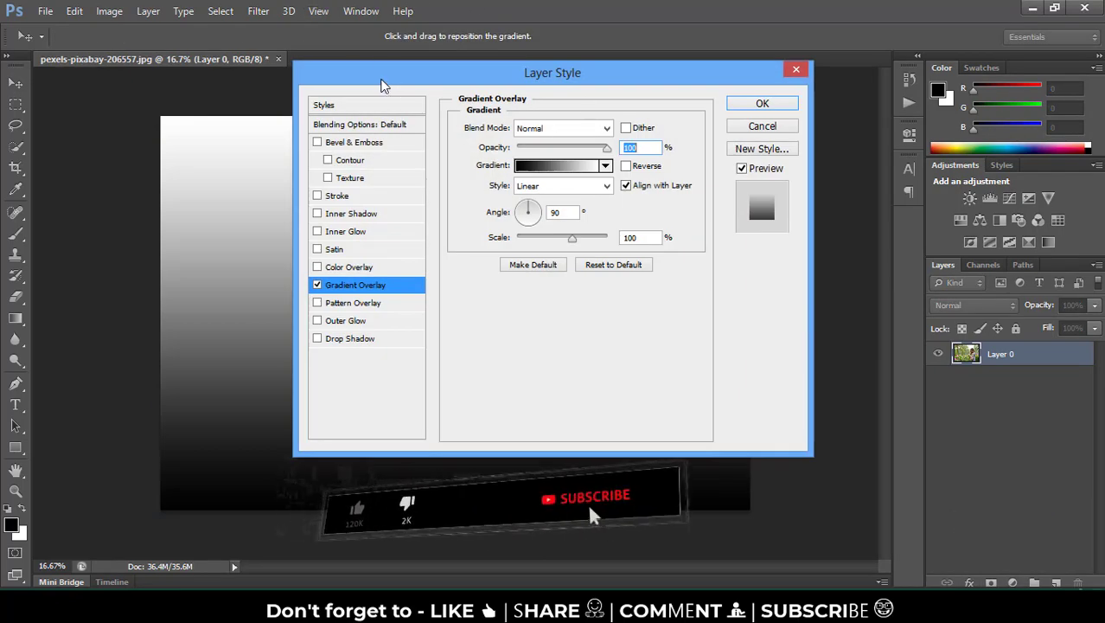
pyautogui.moveTo(383, 84); pyautogui.dragTo(717, 87)
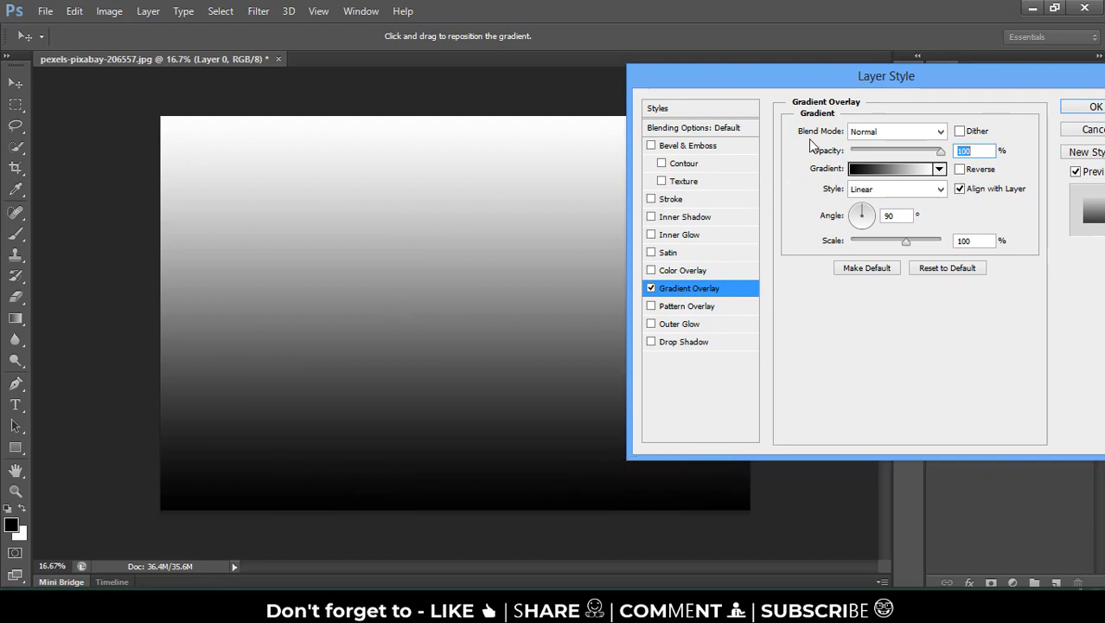
pyautogui.click(885, 135)
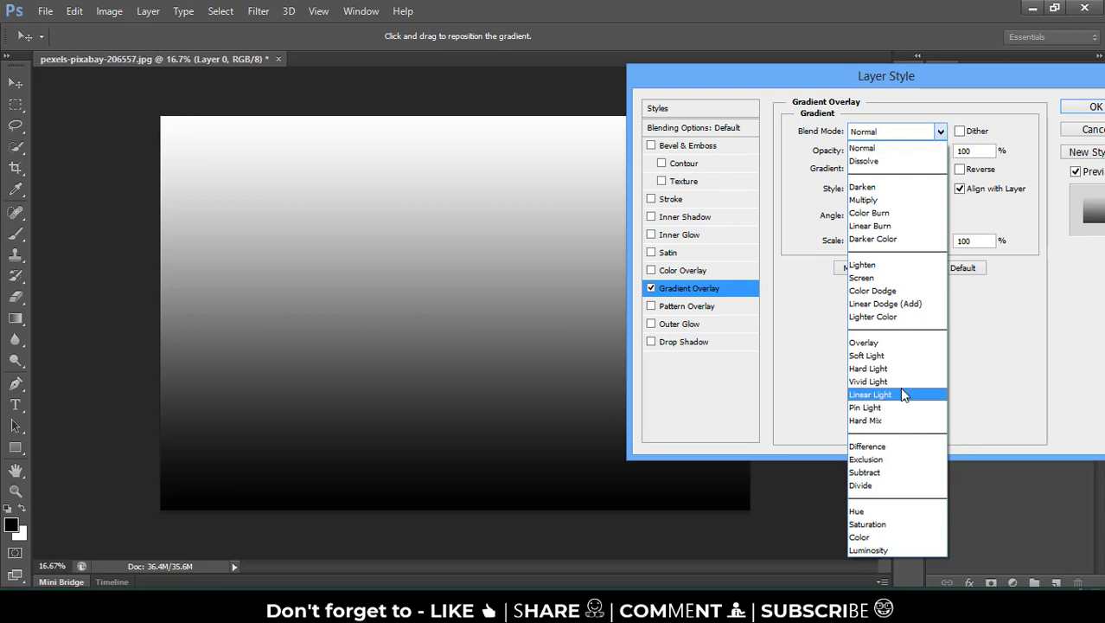
pyautogui.click(868, 511)
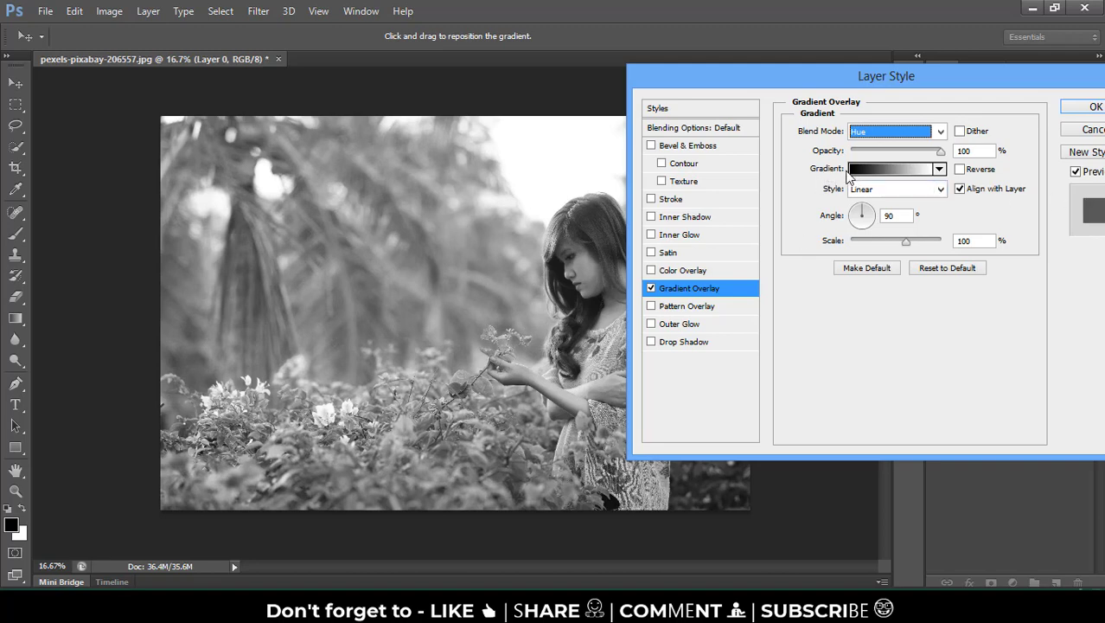
# - Preview spectrum, orange-yellow and violet presets, revert to black-to-white, and show the gradient set options
pyautogui.click(940, 169)
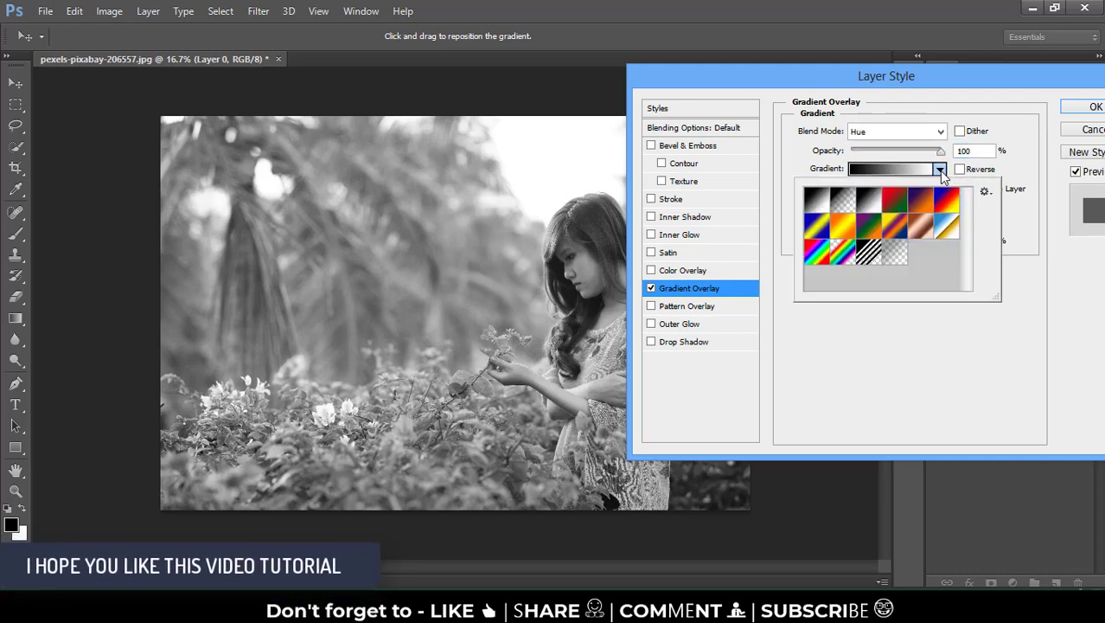
pyautogui.click(815, 252)
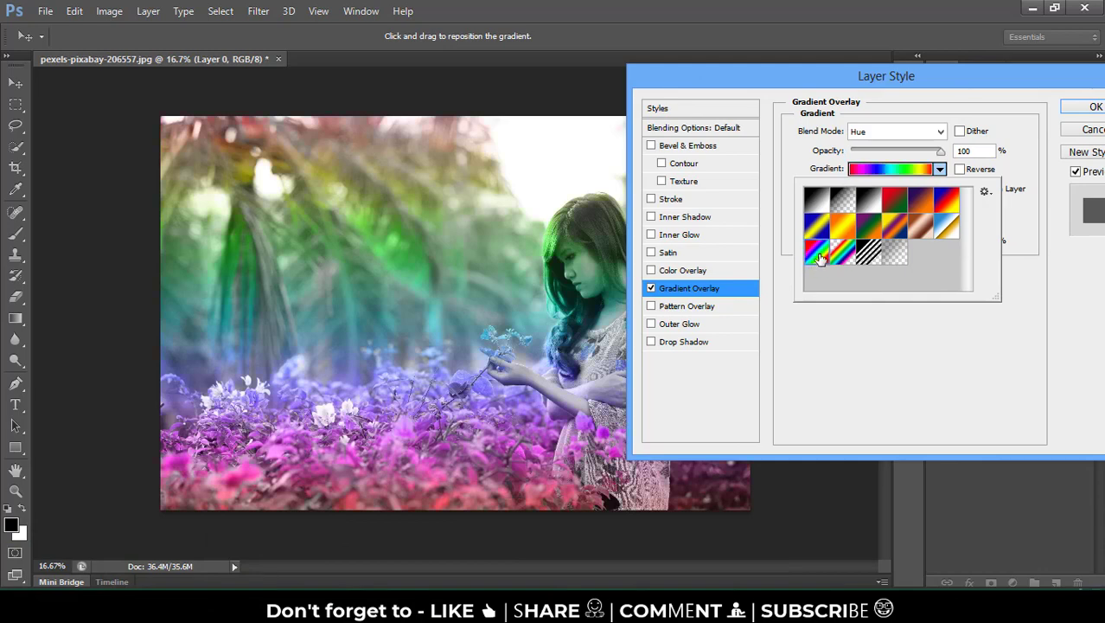
pyautogui.click(816, 227)
pyautogui.click(844, 226)
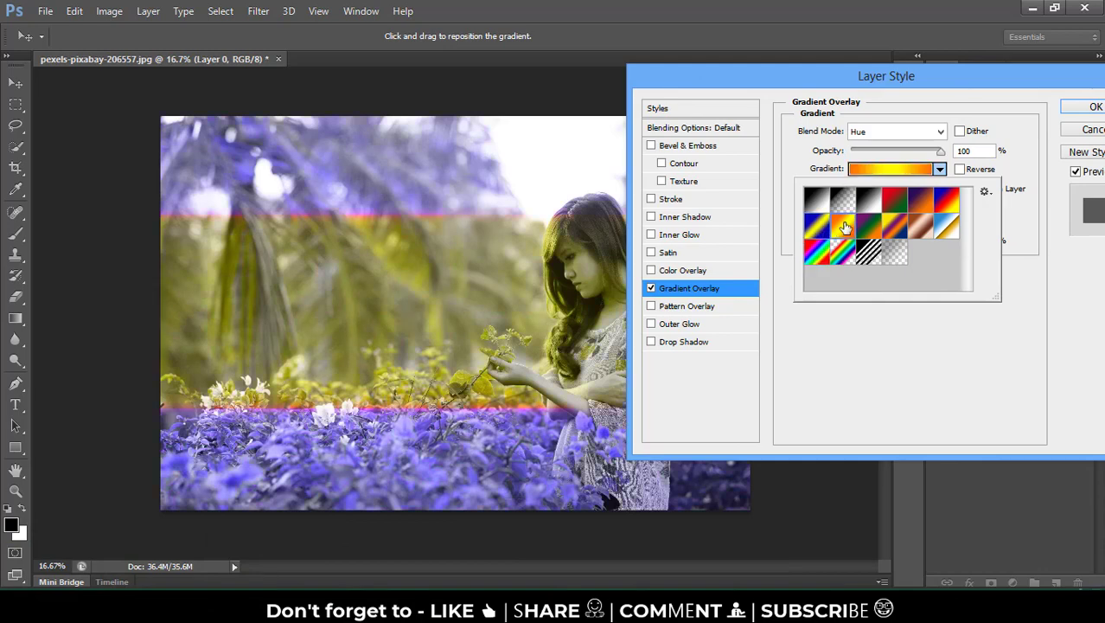
pyautogui.click(876, 204)
pyautogui.click(878, 227)
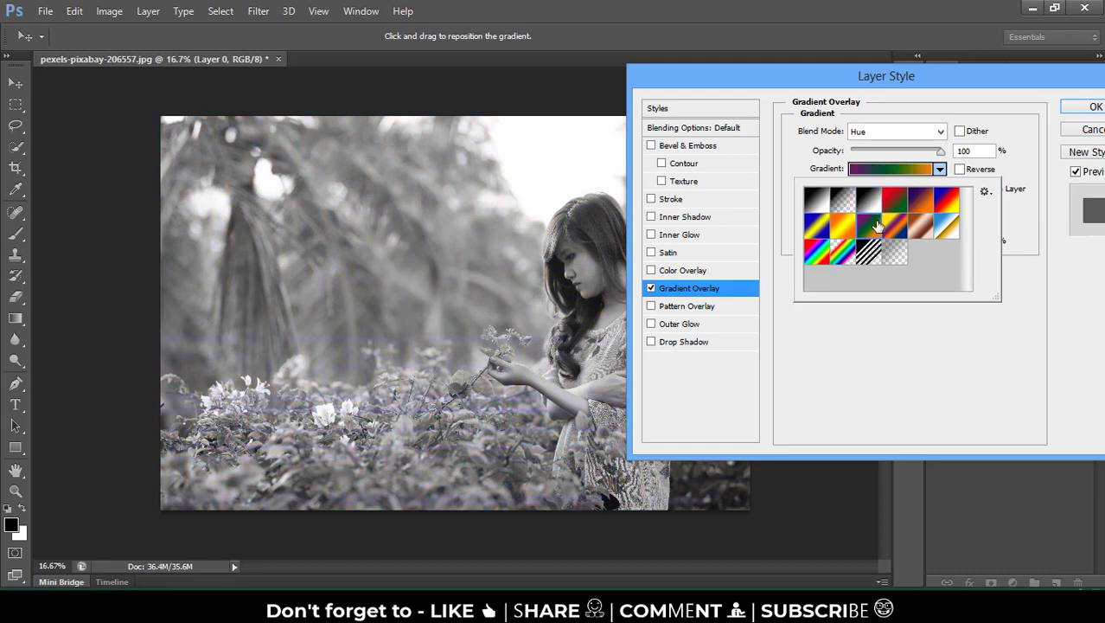
pyautogui.click(894, 230)
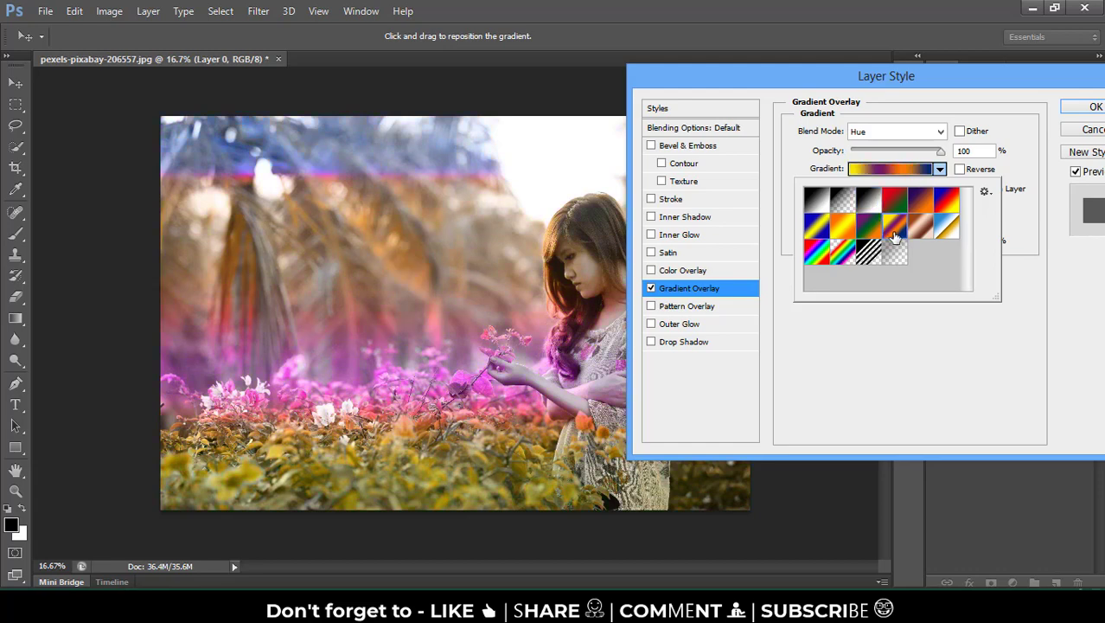
pyautogui.click(819, 202)
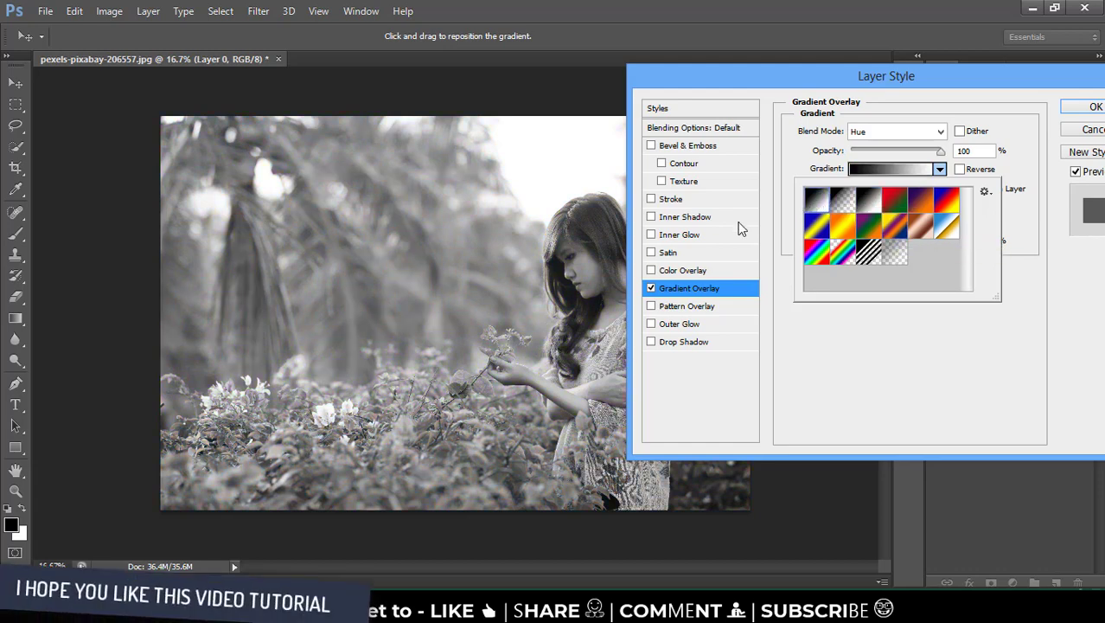
pyautogui.click(985, 192)
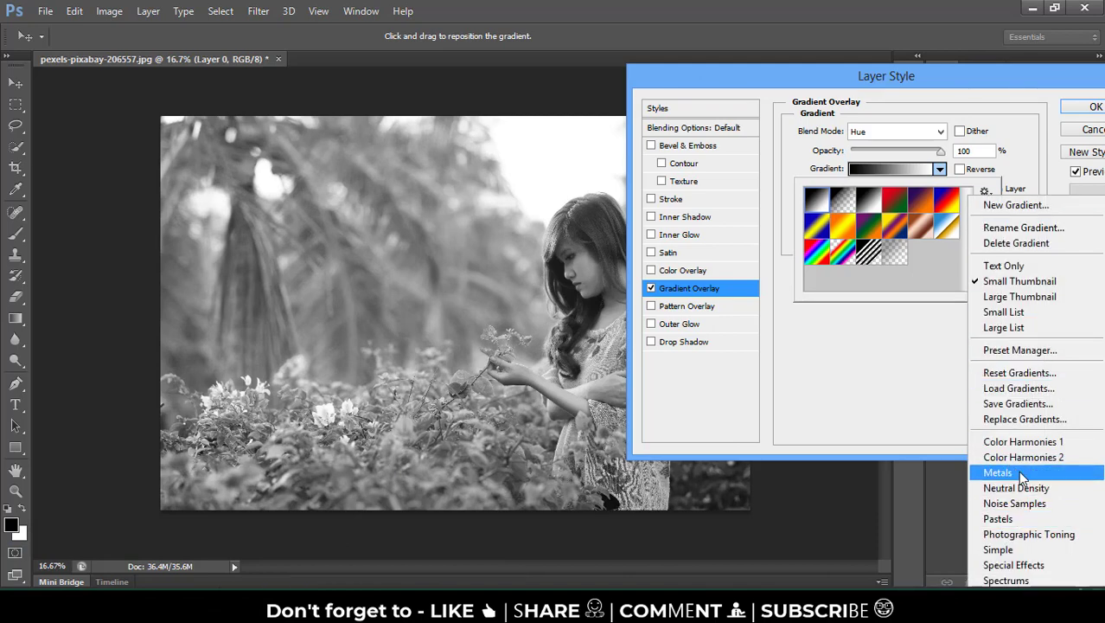
# - Load the GRD file from the Desktop 5500 Gradient Overlays folder into the gradient presets
pyautogui.click(1036, 394)
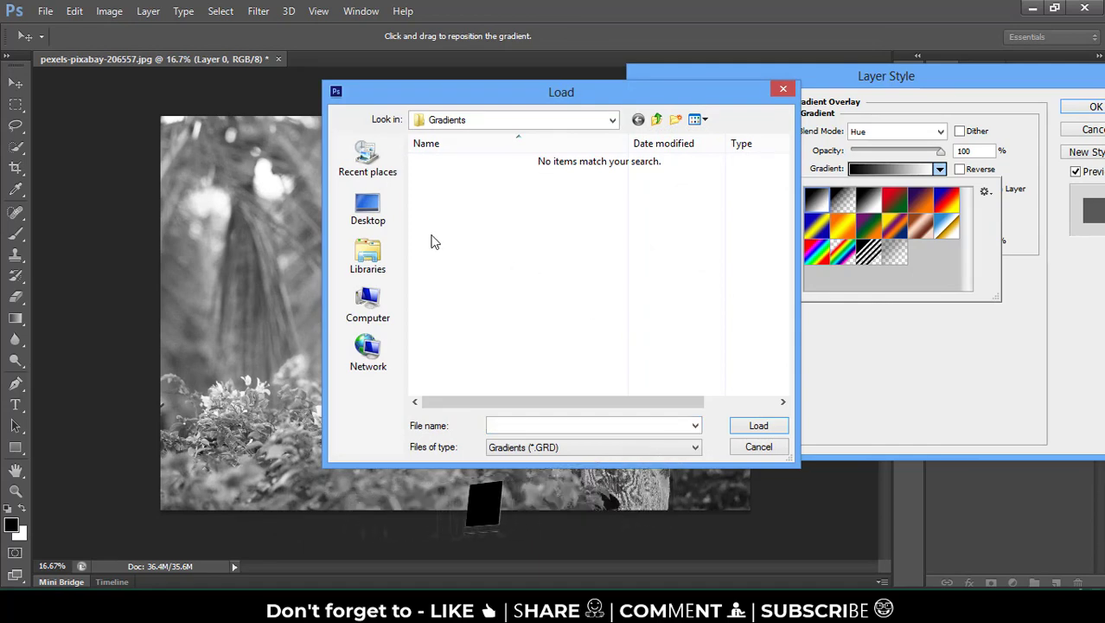
pyautogui.click(366, 212)
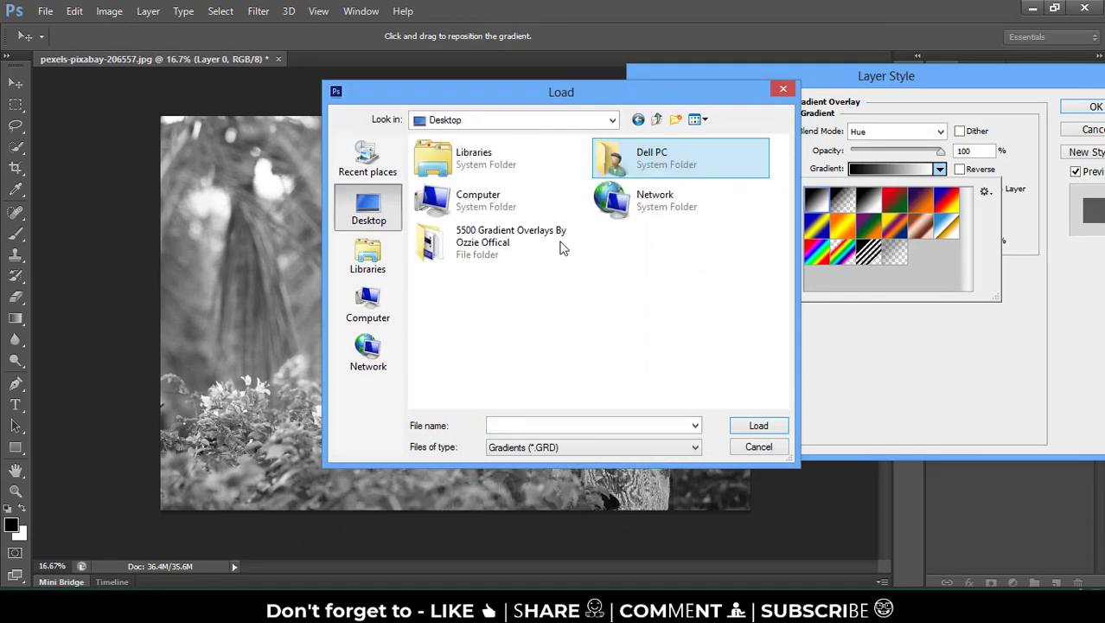
pyautogui.doubleClick(493, 249)
pyautogui.doubleClick(451, 162)
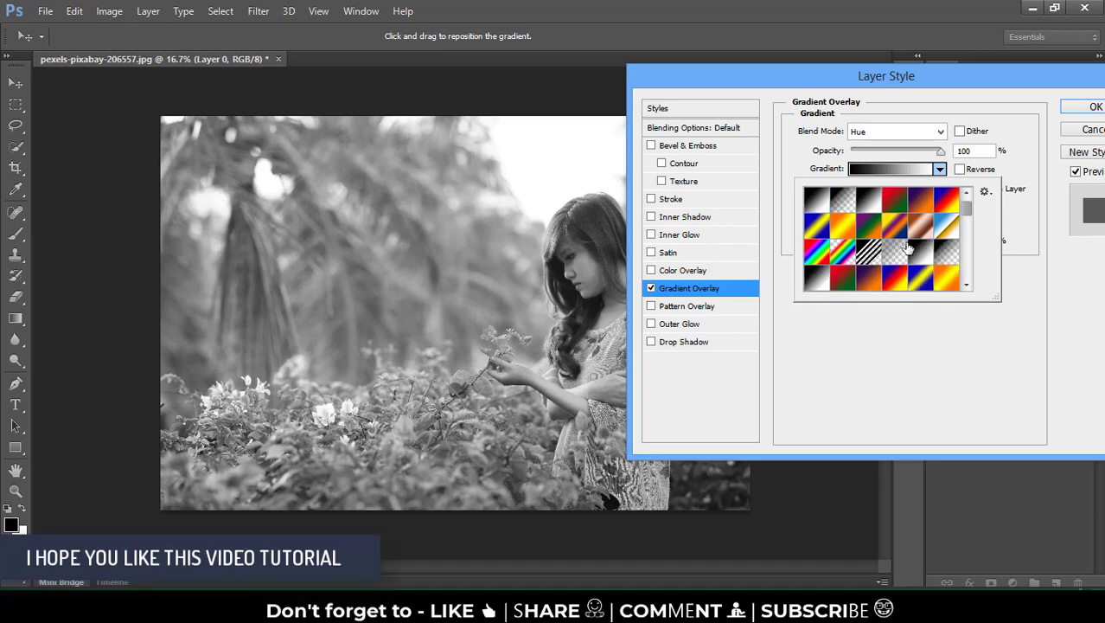
# - Scroll into the loaded pack and apply a dark blue gradient to the overlay
pyautogui.scroll(-3, 894, 286)
pyautogui.scroll(-3, 894, 285)
pyautogui.scroll(-3, 893, 285)
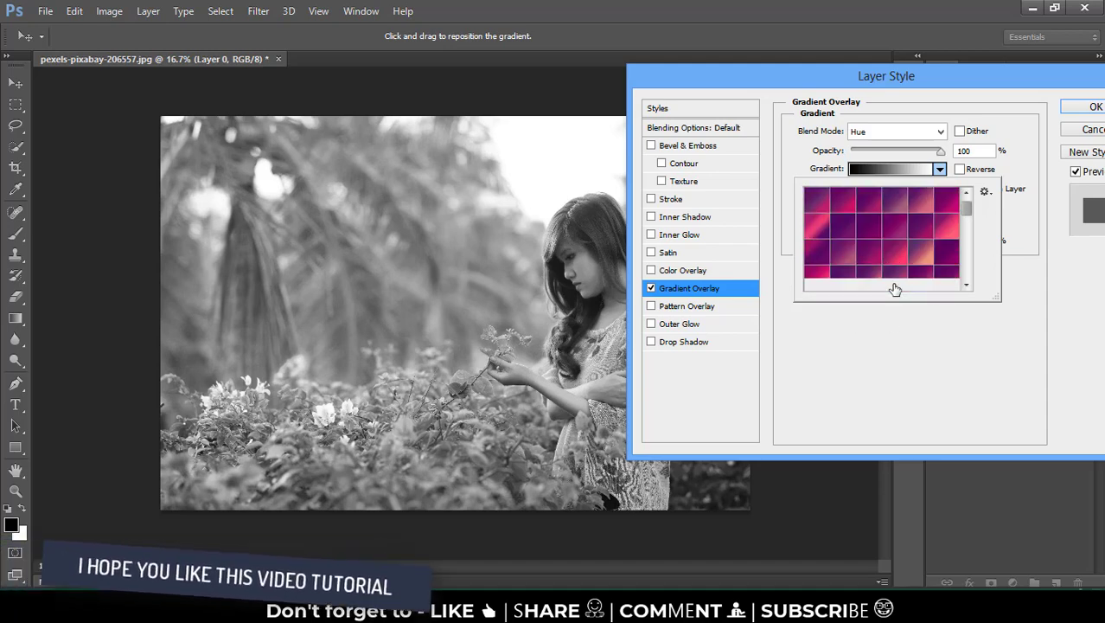
pyautogui.scroll(-3, 894, 288)
pyautogui.scroll(-3, 895, 288)
pyautogui.scroll(-3, 895, 288)
pyautogui.scroll(-3, 895, 288)
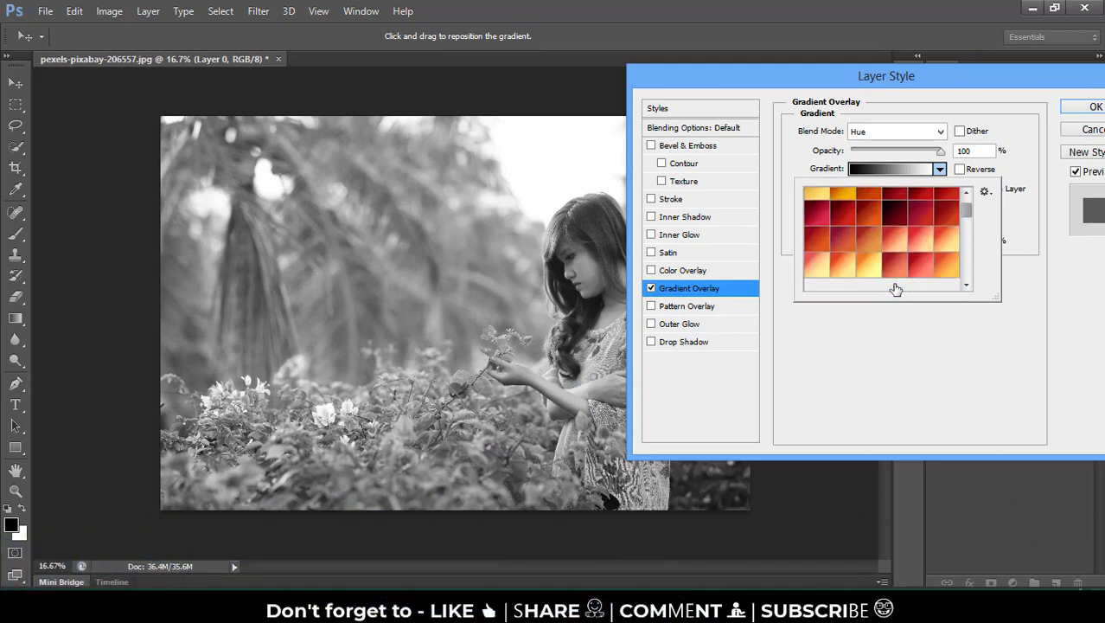
pyautogui.scroll(-3, 896, 289)
pyautogui.scroll(-3, 896, 289)
pyautogui.scroll(-3, 896, 289)
pyautogui.scroll(-3, 896, 289)
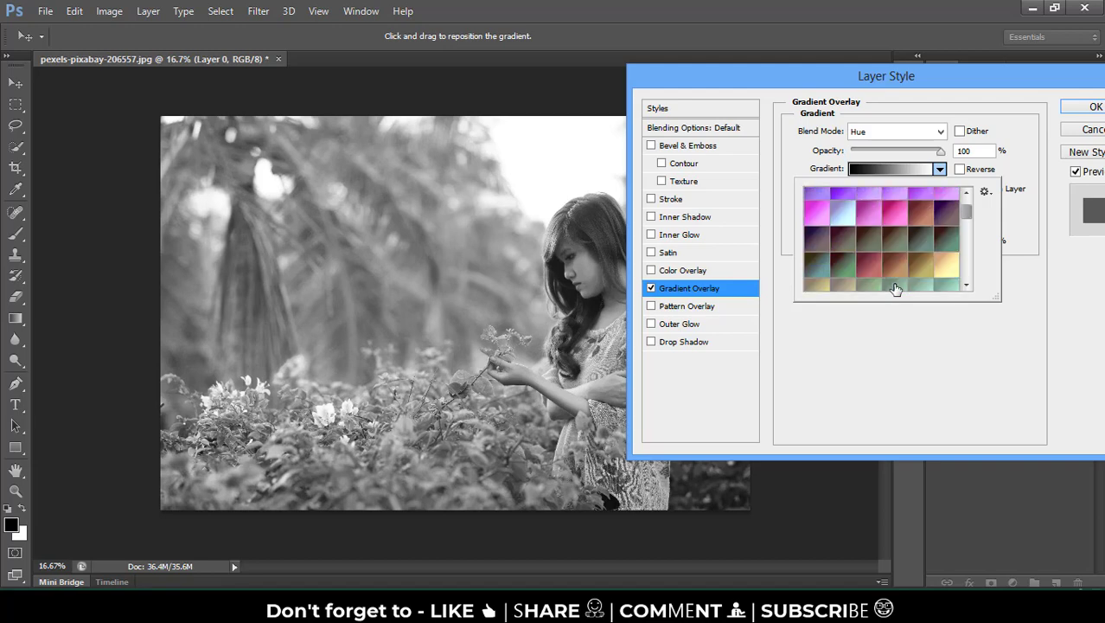
pyautogui.scroll(-3, 896, 289)
pyautogui.scroll(-3, 895, 285)
pyautogui.scroll(-3, 896, 284)
pyautogui.scroll(-3, 896, 286)
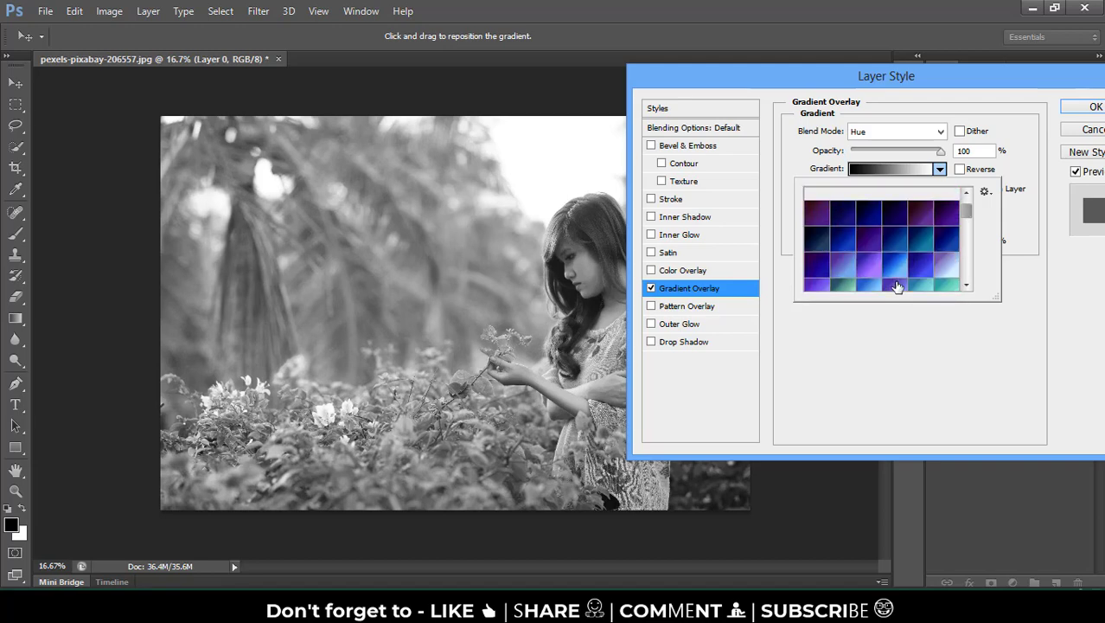
pyautogui.click(826, 240)
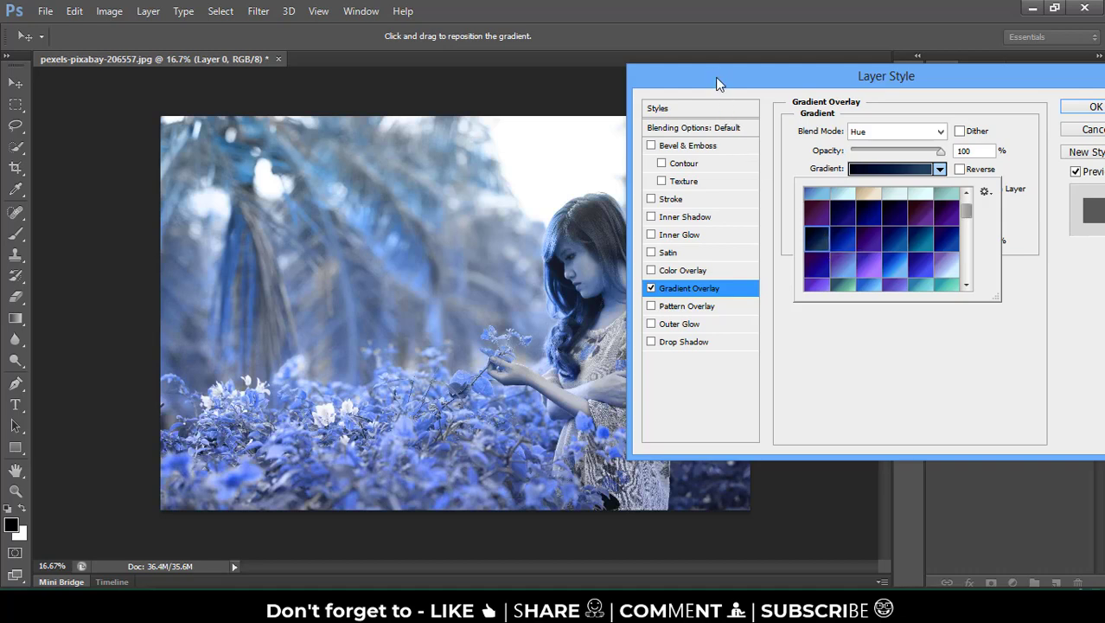
pyautogui.moveTo(715, 76); pyautogui.dragTo(668, 30)
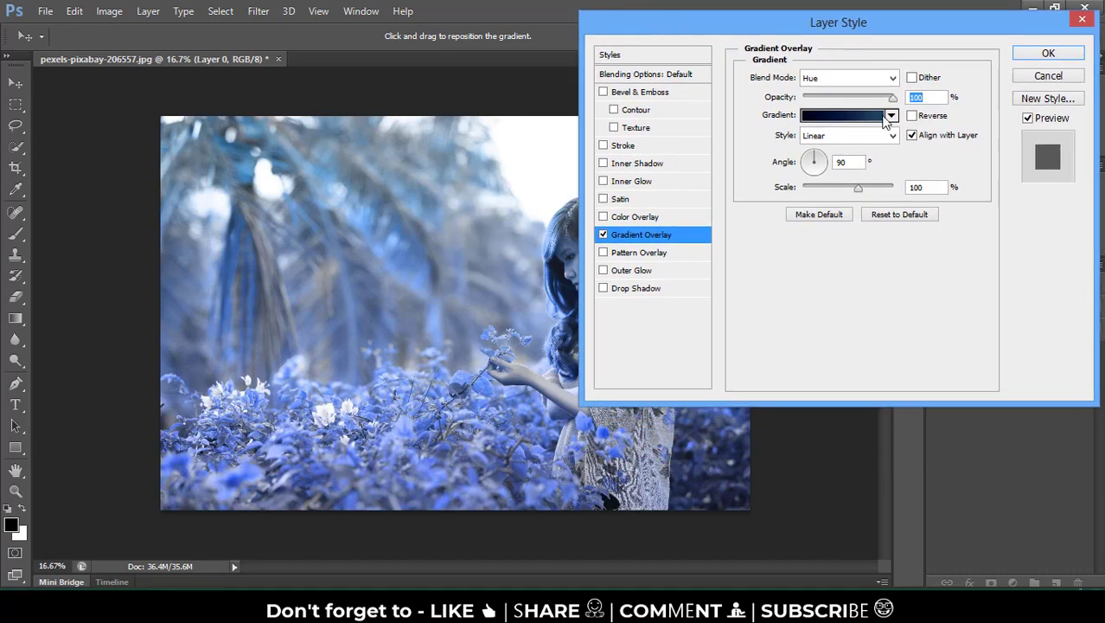
# - Glance at the gradient editor, then try dark purple and blue-violet presets
pyautogui.click(880, 115)
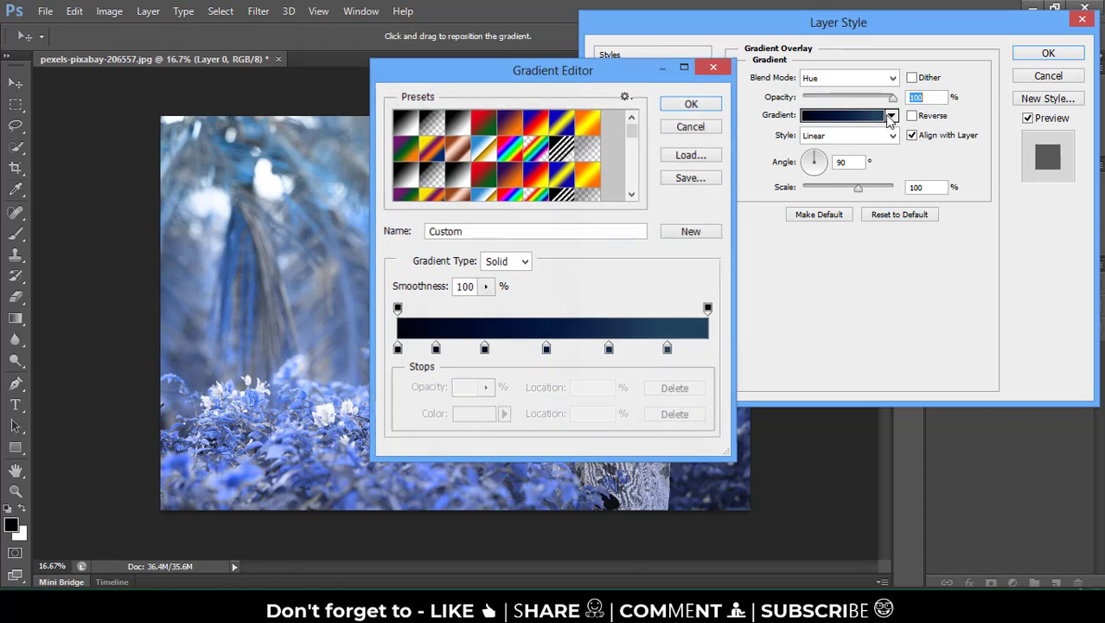
pyautogui.click(713, 68)
pyautogui.click(891, 115)
pyautogui.click(874, 161)
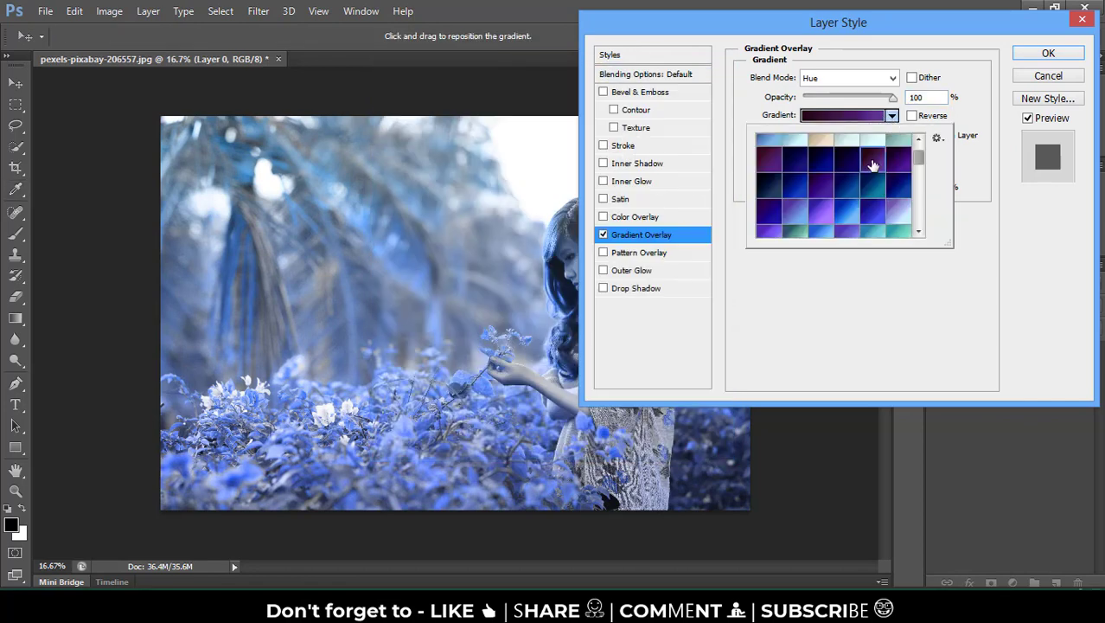
pyautogui.click(828, 211)
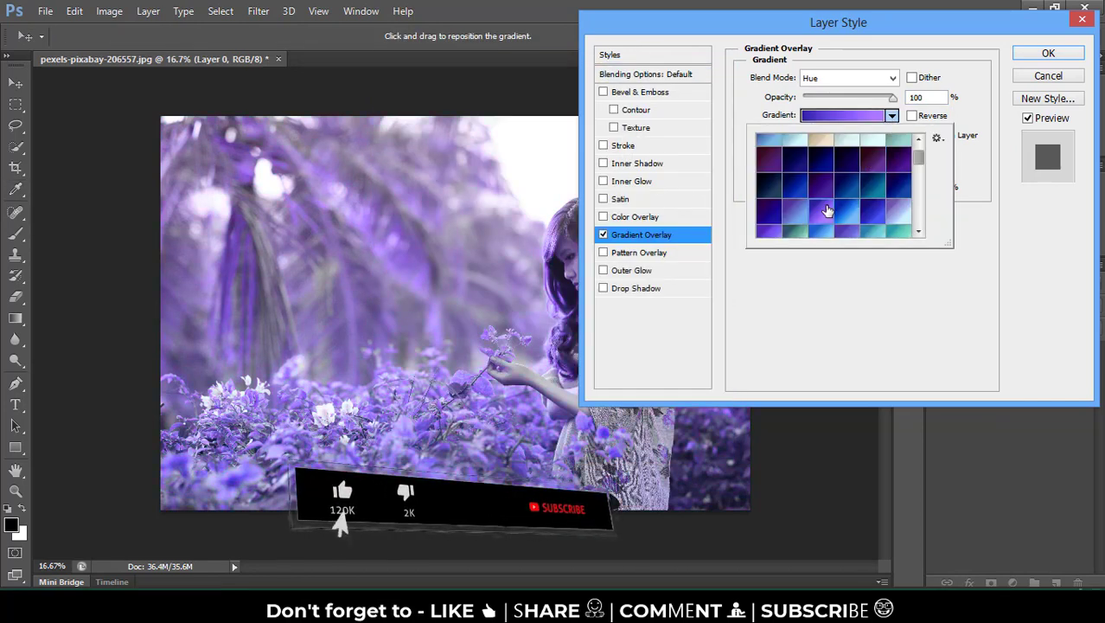
# - Try warm presets: dark red, brown-orange, red-brown, orange-red and red-black gradients
pyautogui.scroll(-1, 828, 212)
pyautogui.scroll(-1, 830, 213)
pyautogui.scroll(-2, 837, 215)
pyautogui.scroll(-2, 836, 215)
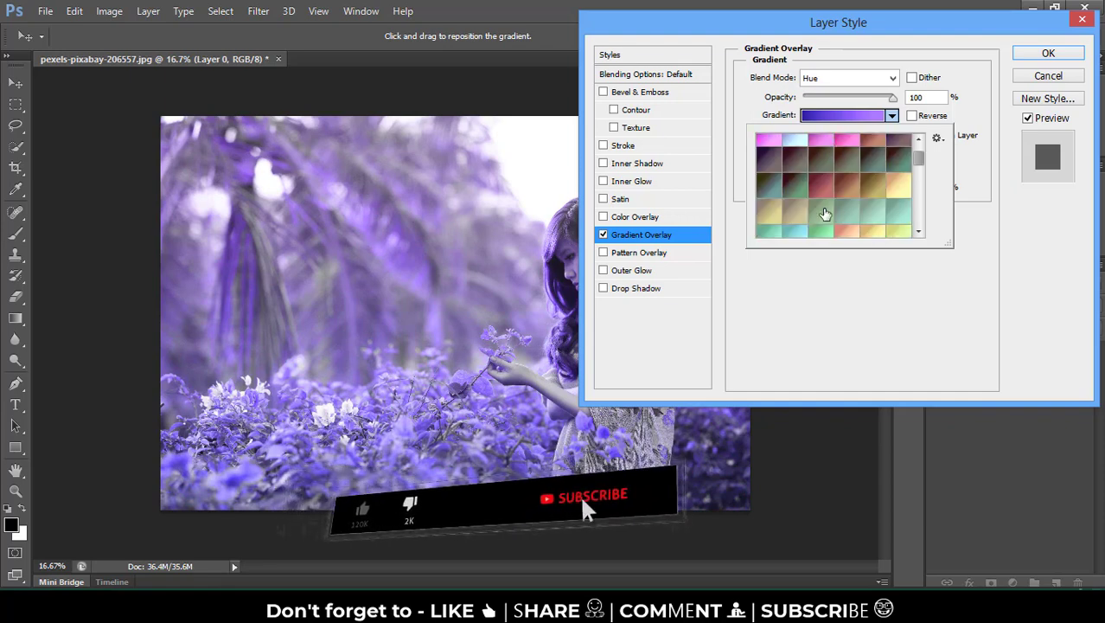
pyautogui.click(832, 192)
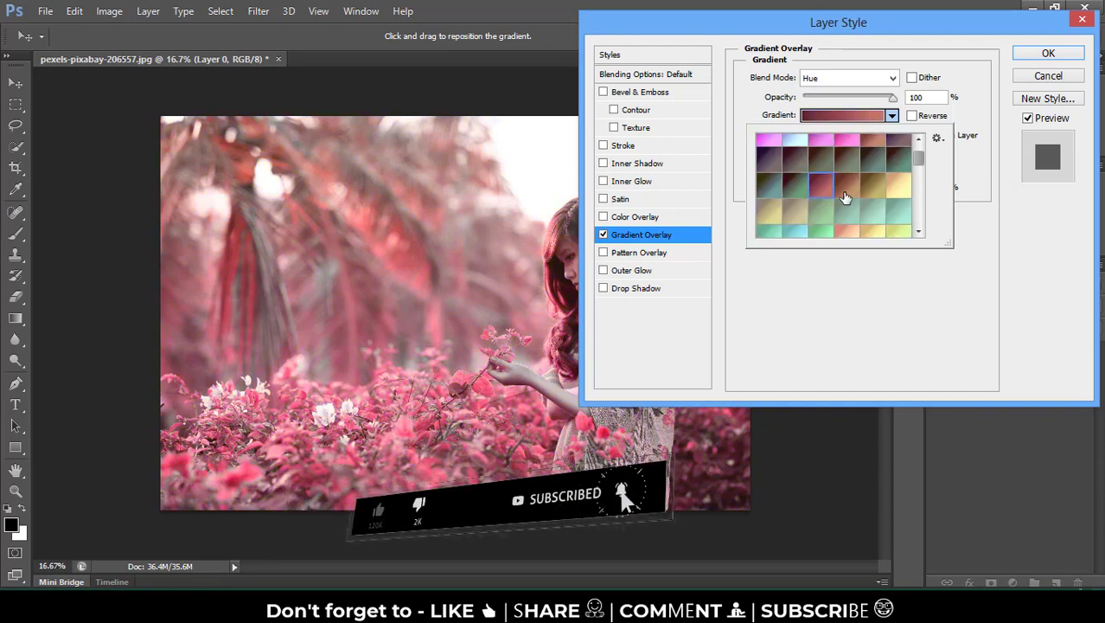
pyautogui.click(848, 185)
pyautogui.click(875, 185)
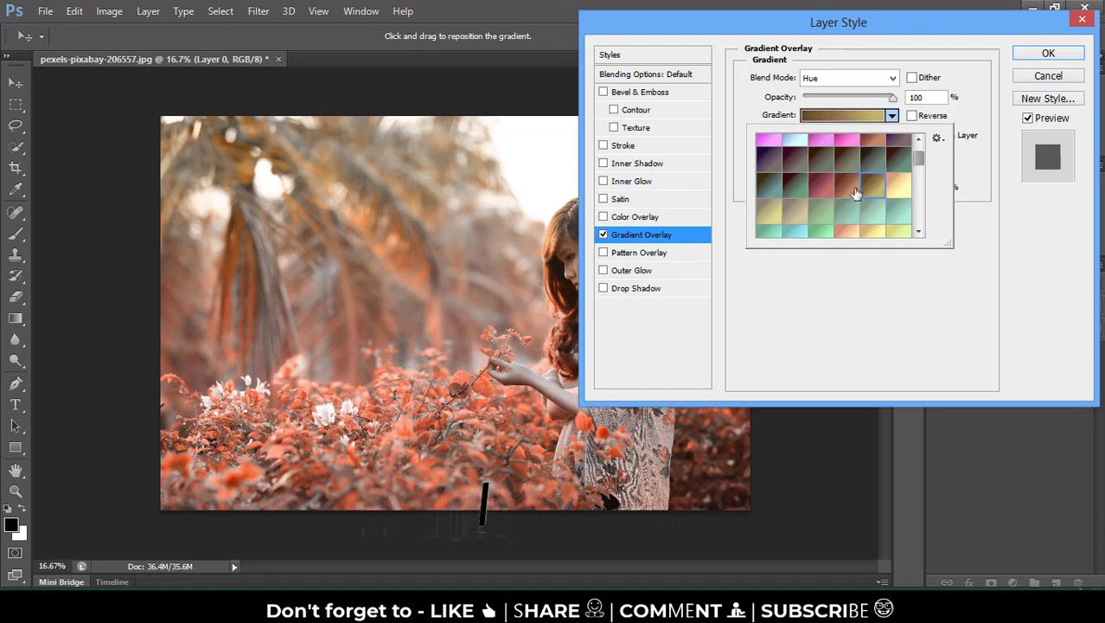
pyautogui.click(823, 192)
pyautogui.scroll(2, 843, 199)
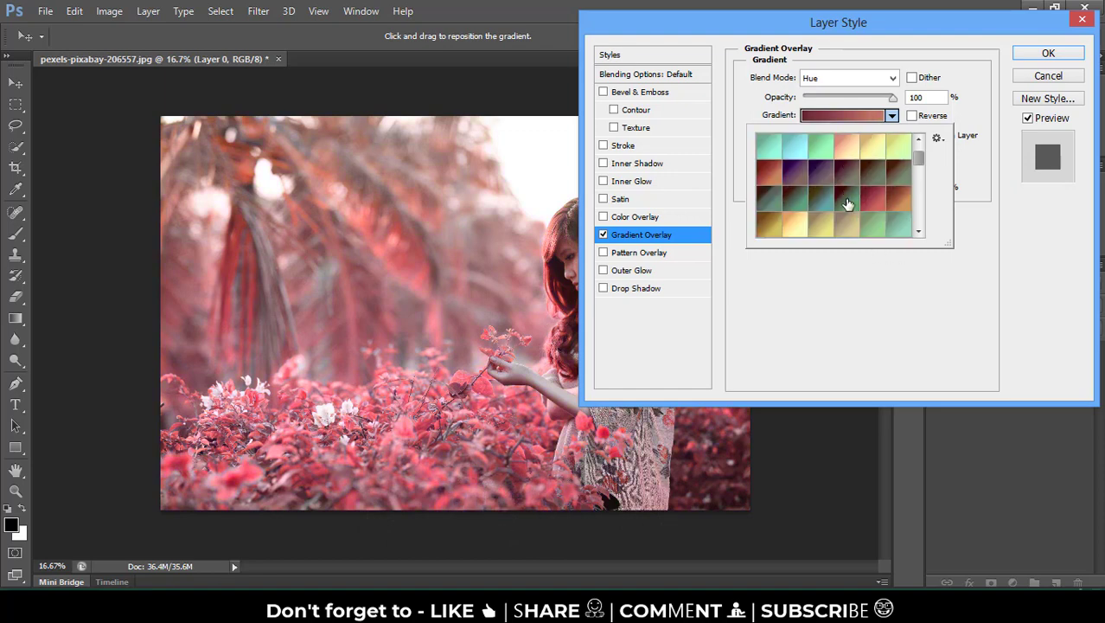
pyautogui.scroll(2, 843, 199)
pyautogui.click(848, 199)
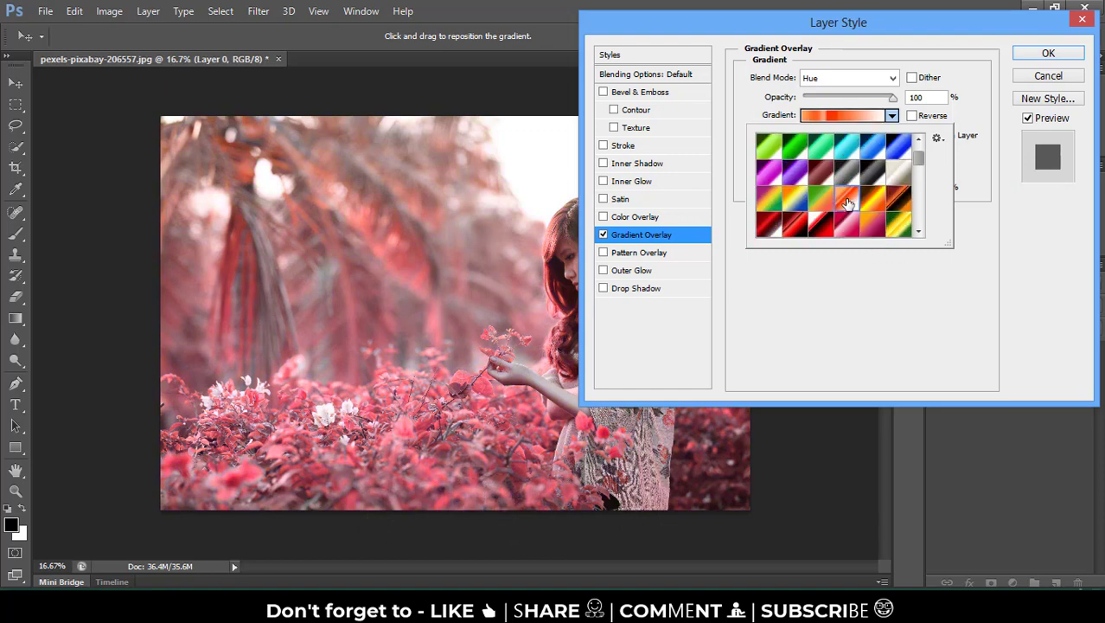
pyautogui.click(796, 224)
# - Try dark-to-light blue and teal gradient presets on the photo
pyautogui.scroll(-2, 797, 224)
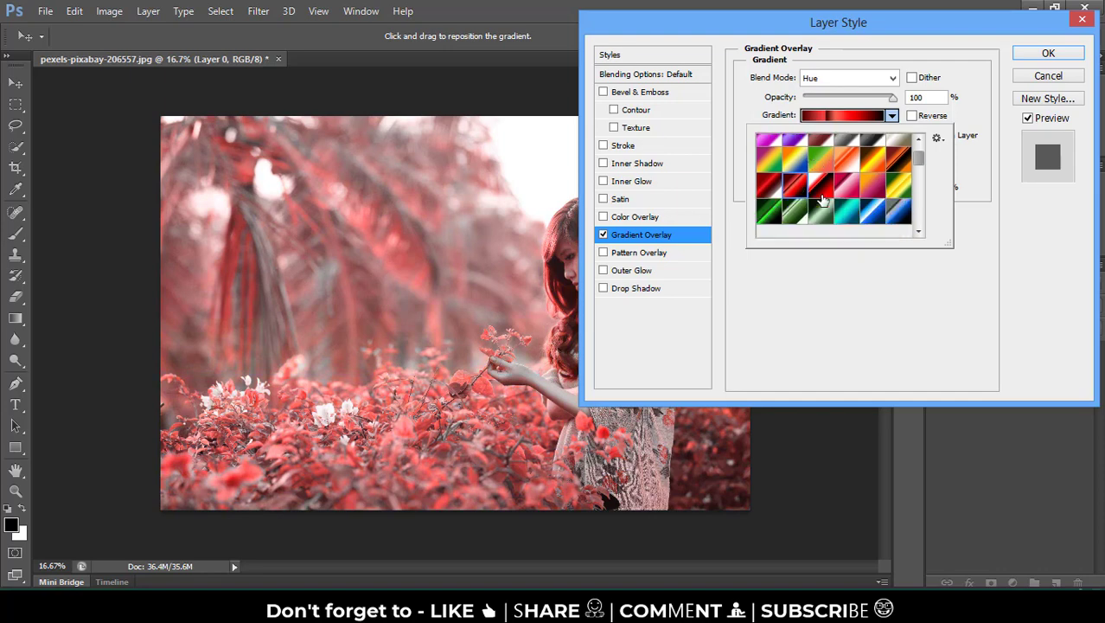
pyautogui.scroll(-2, 798, 207)
pyautogui.scroll(-2, 800, 195)
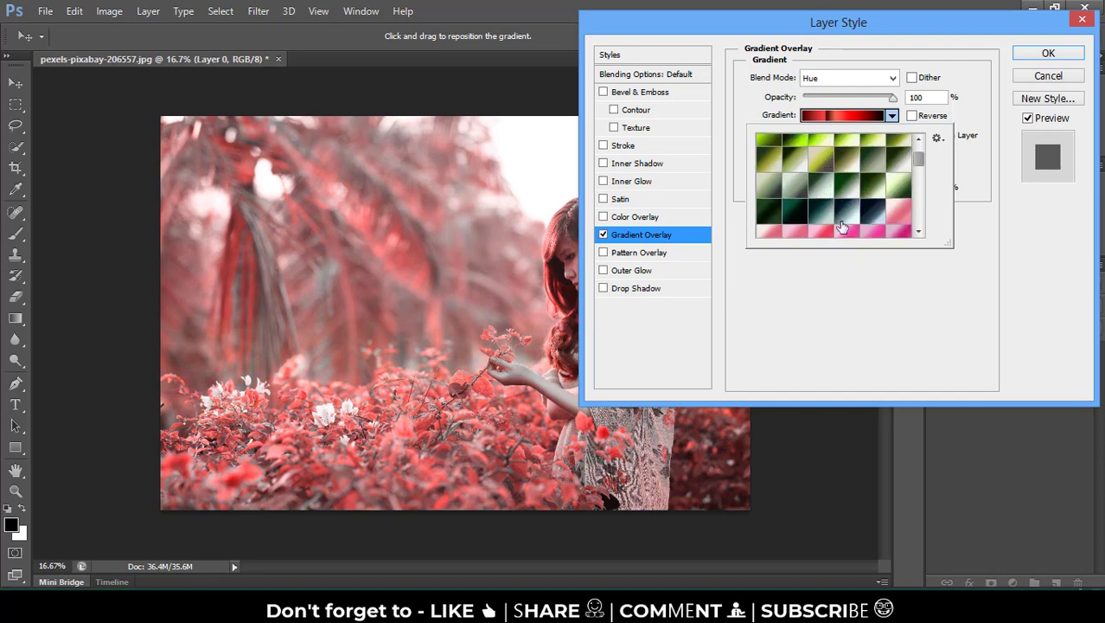
pyautogui.click(841, 220)
pyautogui.click(824, 213)
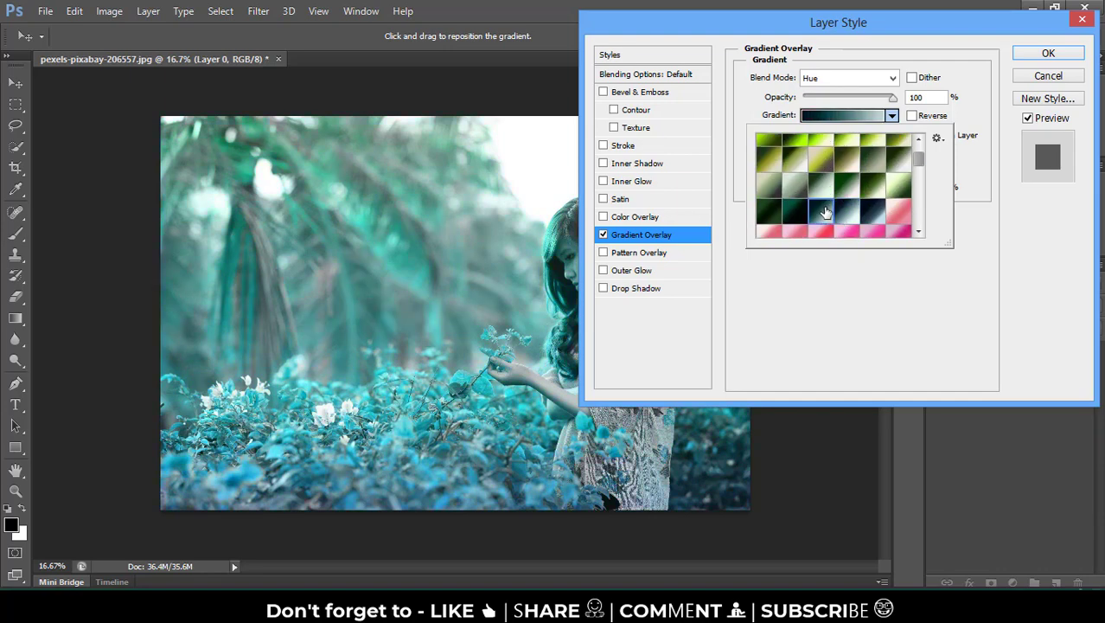
pyautogui.click(847, 212)
# - Apply the rainbow preset, tinting the photo red, yellow and green from bottom to top
pyautogui.scroll(-2, 847, 210)
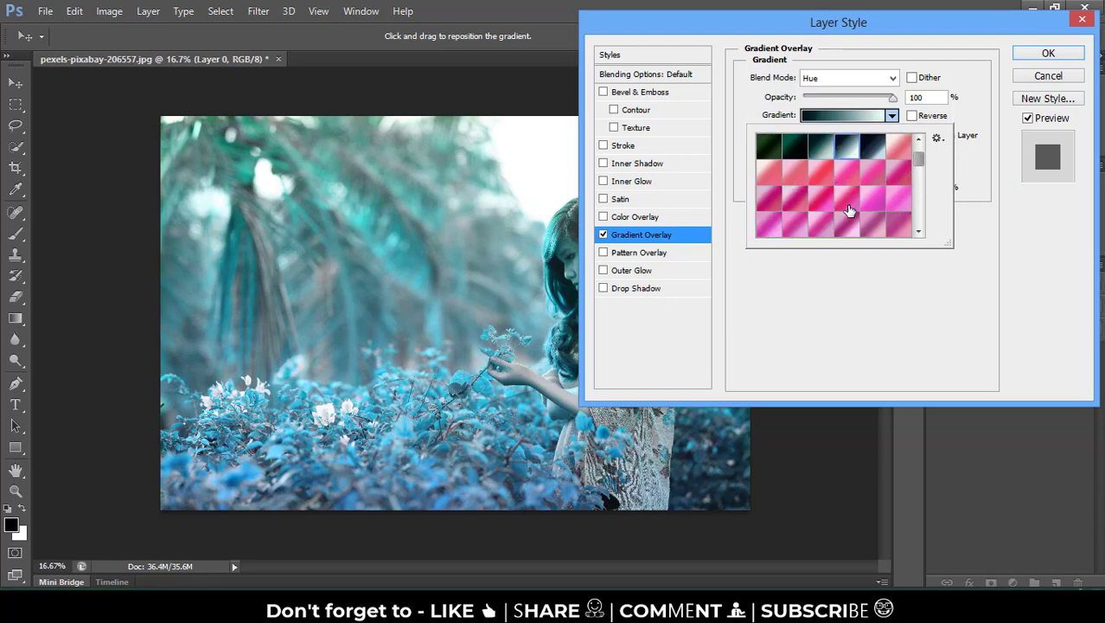
pyautogui.scroll(-2, 850, 210)
pyautogui.scroll(-2, 852, 208)
pyautogui.scroll(-2, 851, 210)
pyautogui.scroll(-2, 848, 210)
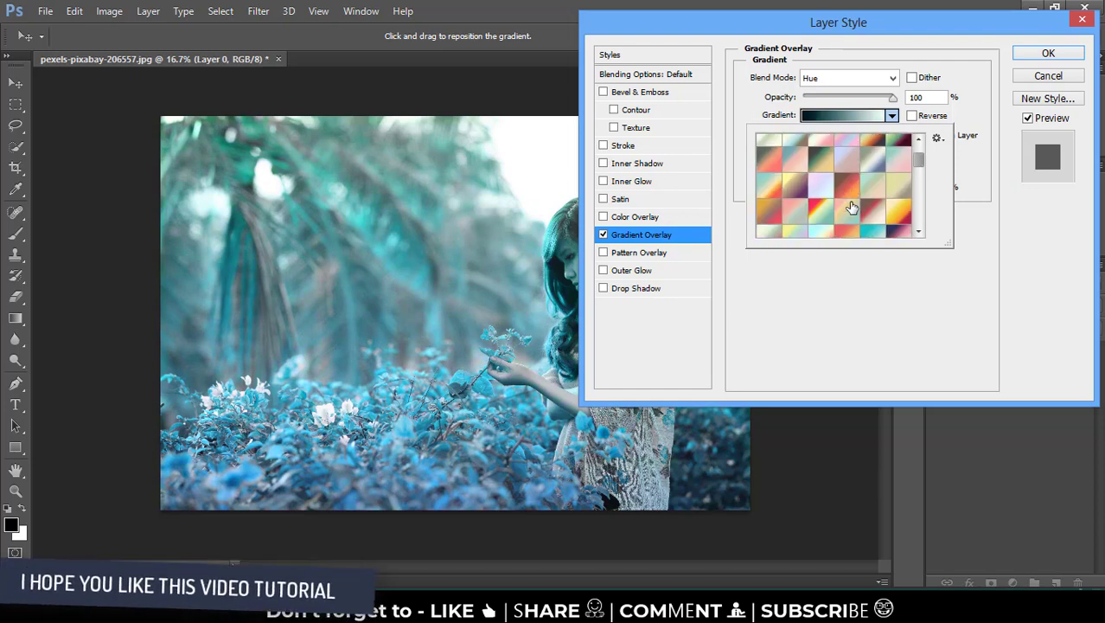
pyautogui.click(823, 214)
pyautogui.scroll(-2, 830, 212)
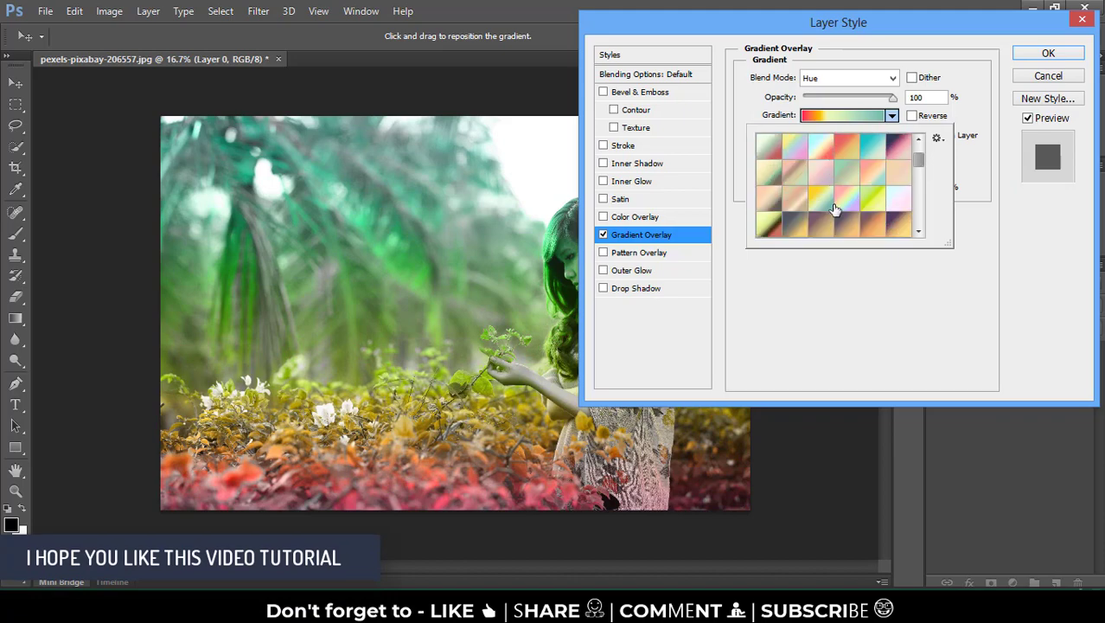
pyautogui.scroll(-2, 835, 210)
pyautogui.scroll(-2, 837, 210)
# - Move the Layer Style dialog lower and try the orange-peach and light blue gradient presets
pyautogui.moveTo(734, 7)
pyautogui.mouseDown()
pyautogui.moveTo(714, 90)
pyautogui.moveTo(680, 63)
pyautogui.mouseUp()
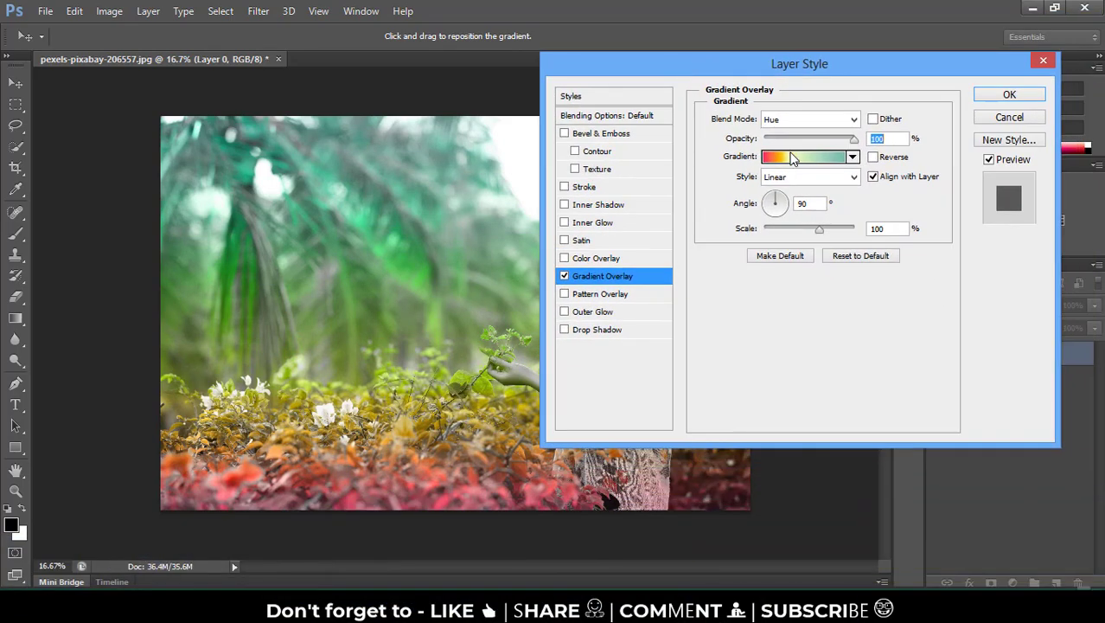
pyautogui.click(852, 157)
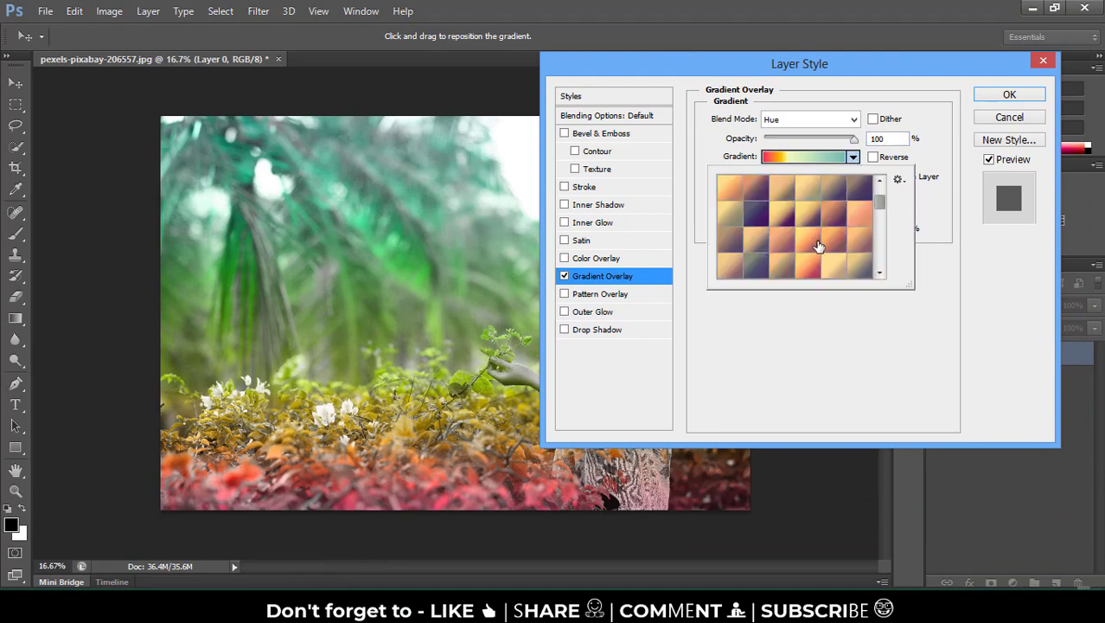
pyautogui.click(810, 251)
pyautogui.scroll(-2, 811, 251)
pyautogui.scroll(-2, 814, 240)
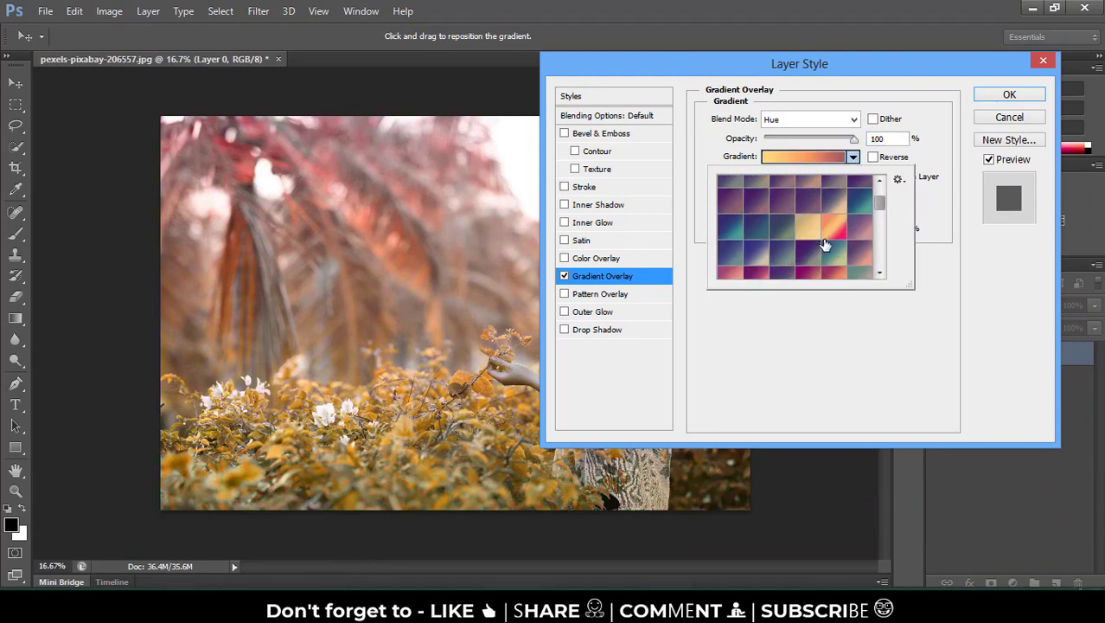
pyautogui.scroll(-1, 826, 247)
pyautogui.click(833, 243)
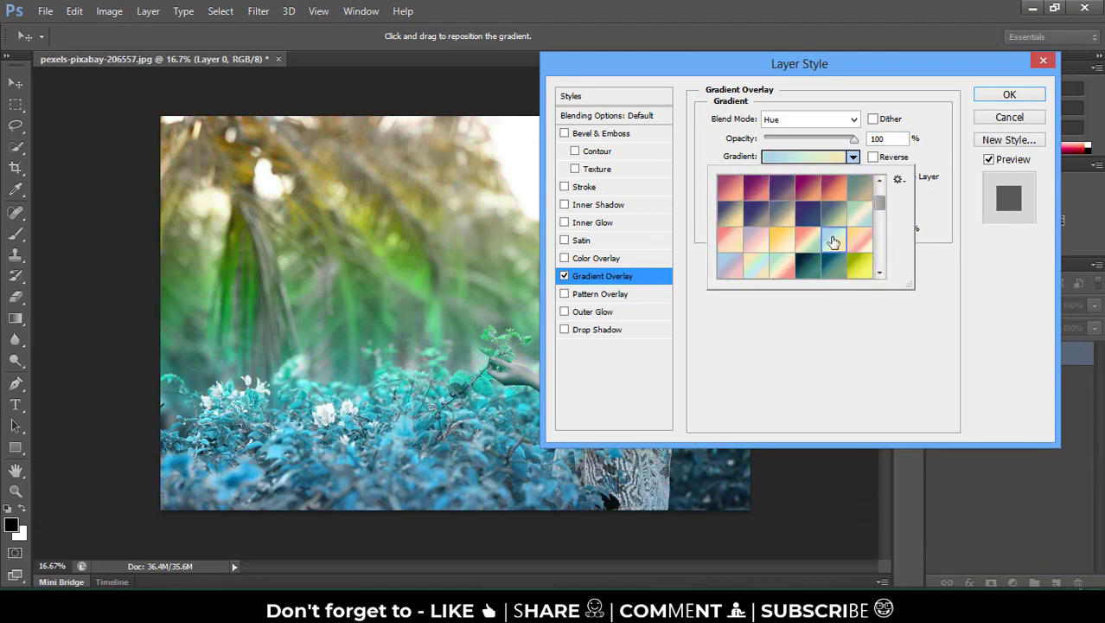
# - Try the green-black and blue striped presets, then apply the dark red-to-green gradient
pyautogui.moveTo(882, 208); pyautogui.dragTo(878, 233)
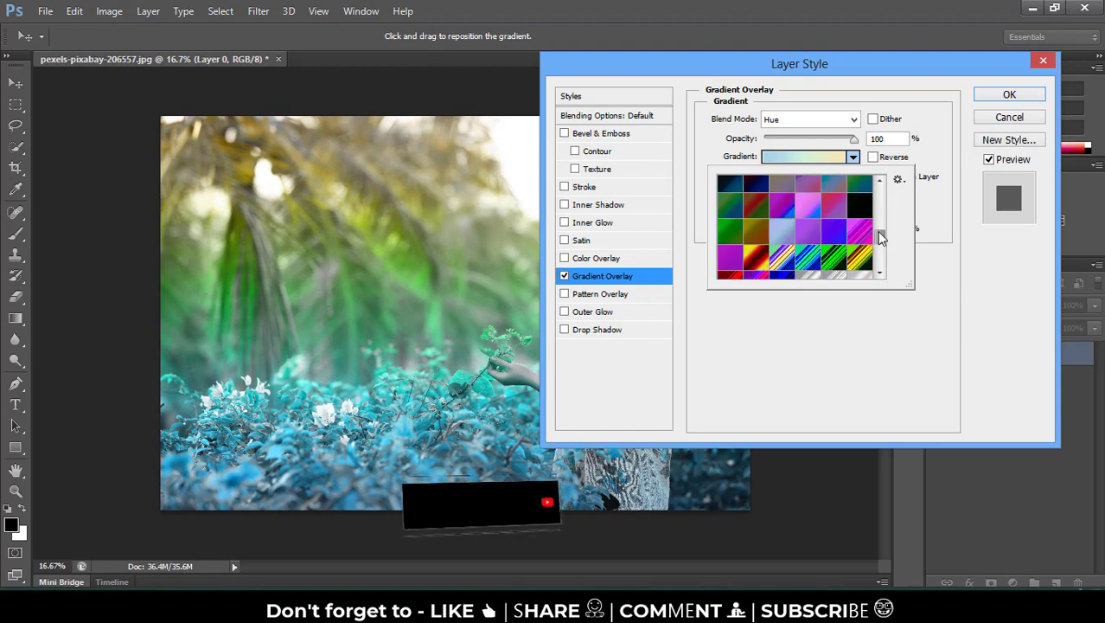
pyautogui.click(826, 257)
pyautogui.click(808, 258)
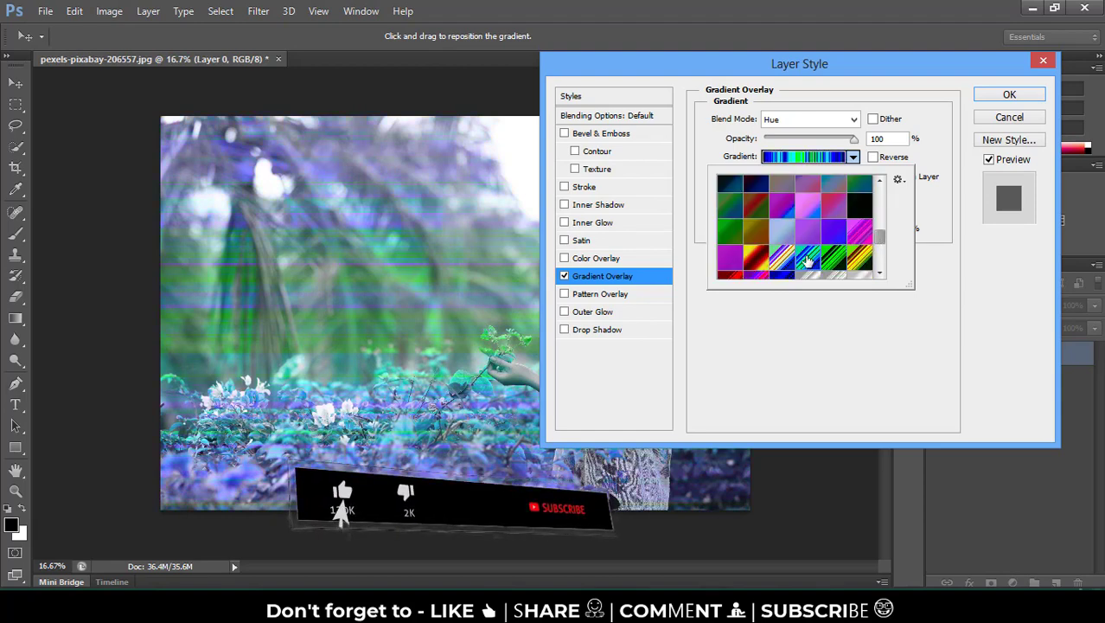
pyautogui.click(757, 212)
pyautogui.scroll(-3, 789, 247)
pyautogui.scroll(-3, 791, 245)
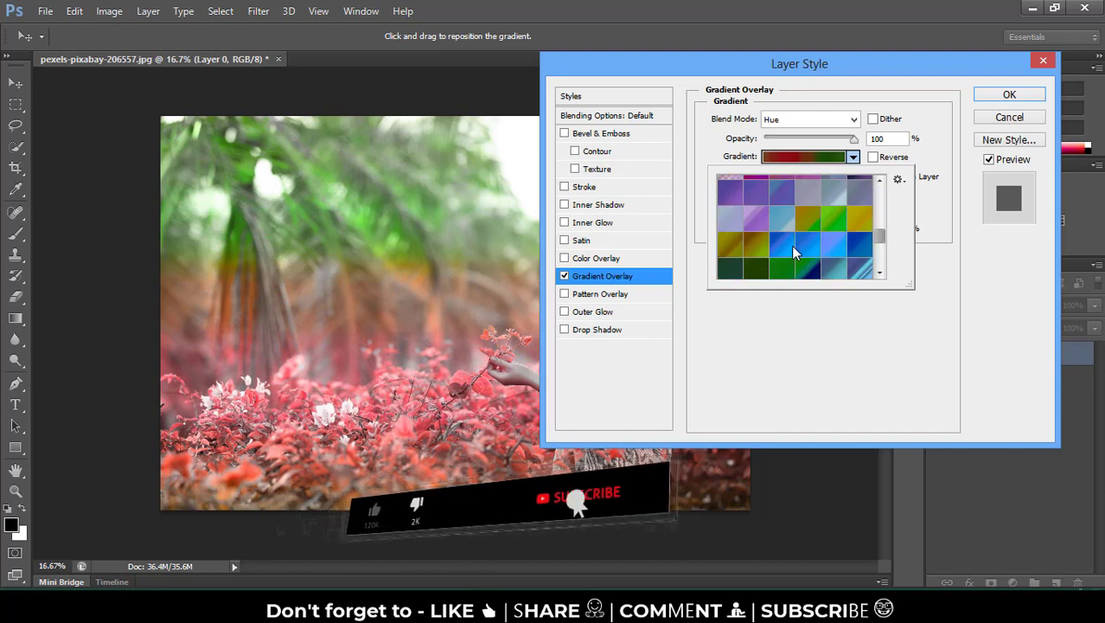
pyautogui.scroll(-3, 791, 245)
pyautogui.scroll(-2, 792, 245)
pyautogui.scroll(-2, 794, 246)
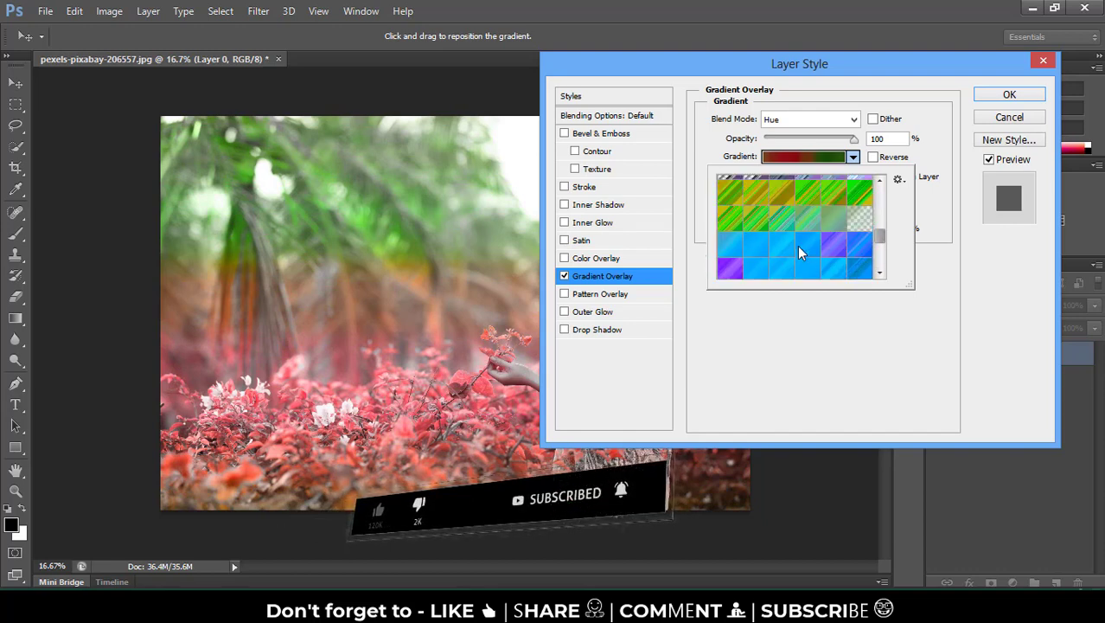
pyautogui.scroll(-2, 798, 246)
pyautogui.scroll(-2, 797, 246)
pyautogui.scroll(-2, 797, 245)
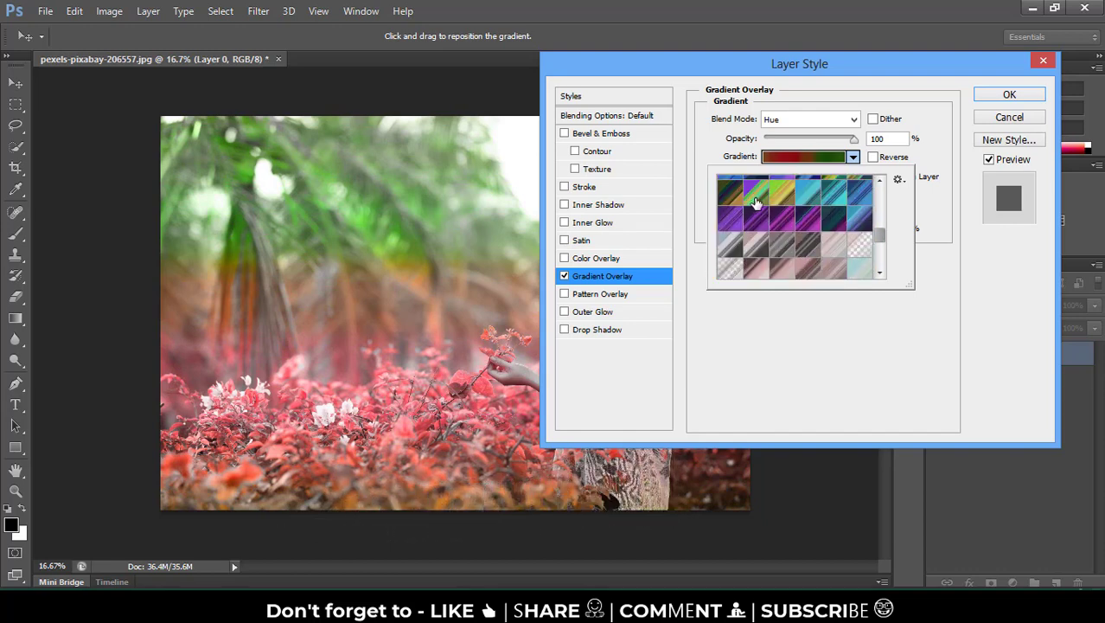
pyautogui.scroll(-2, 797, 247)
pyautogui.scroll(-3, 798, 248)
pyautogui.scroll(-2, 798, 248)
pyautogui.scroll(-2, 798, 248)
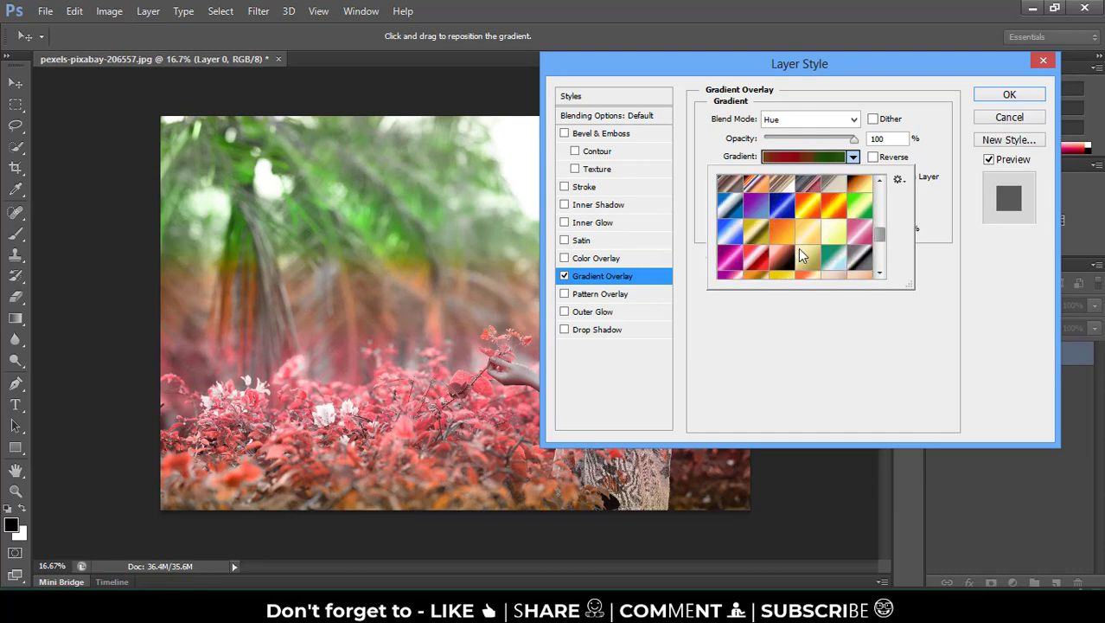
pyautogui.scroll(-2, 799, 248)
pyautogui.scroll(-1, 800, 242)
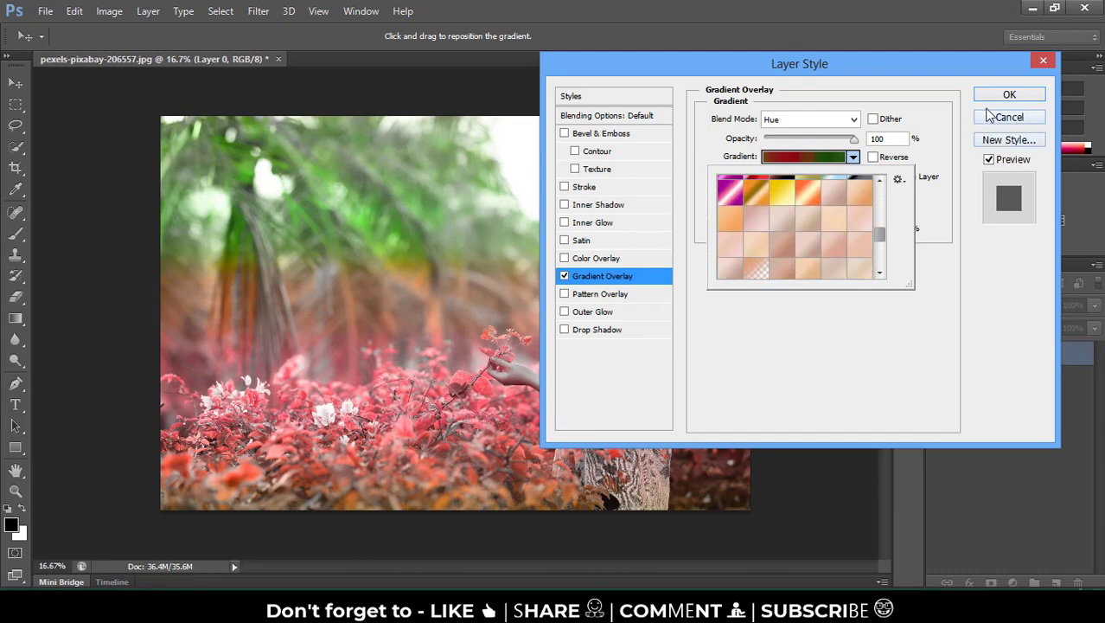
# - Confirm the Layer Style dialog so the red-to-green Gradient Overlay appears under Layer 0
pyautogui.click(995, 96)
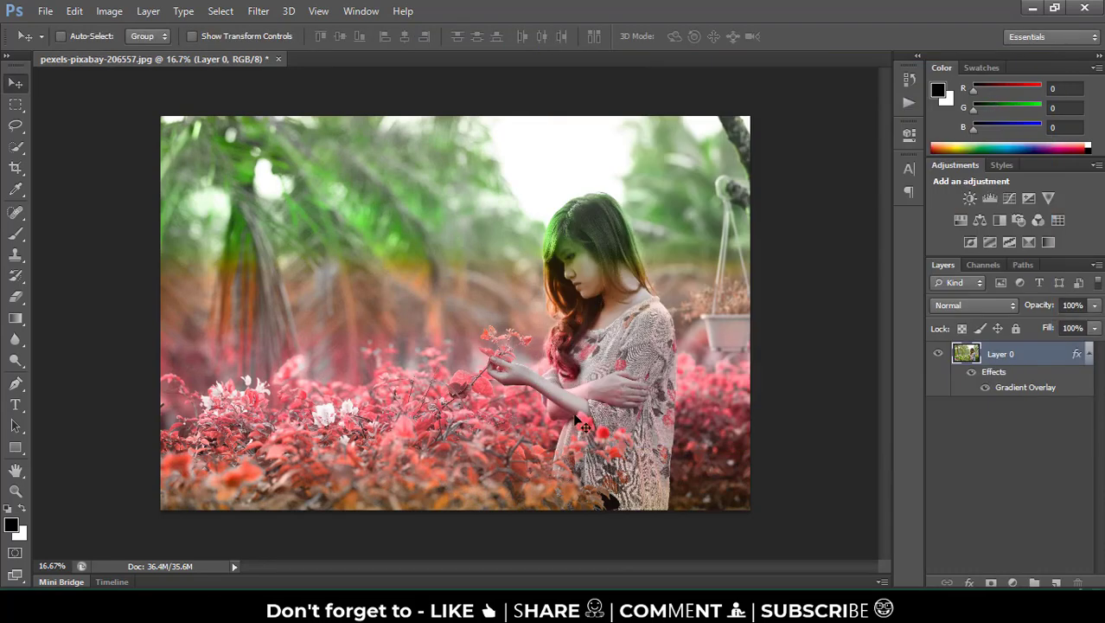